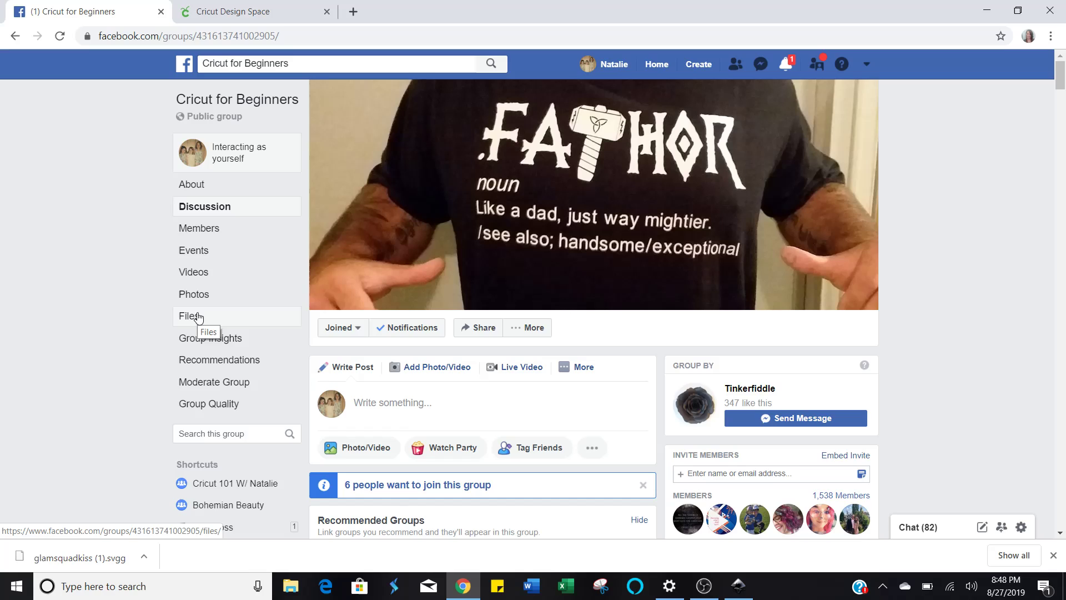
Open the Cricut for Beginners group's Files list and scroll down to glamsquadkiss.svgg
left_click(198, 317)
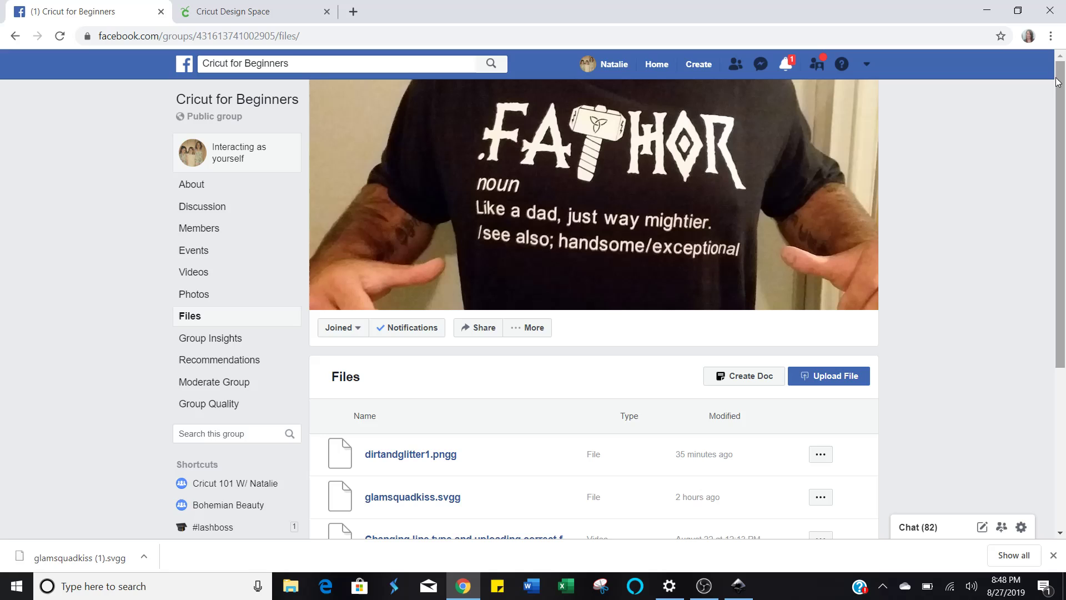
left_click_drag(1058, 83, 1064, 244)
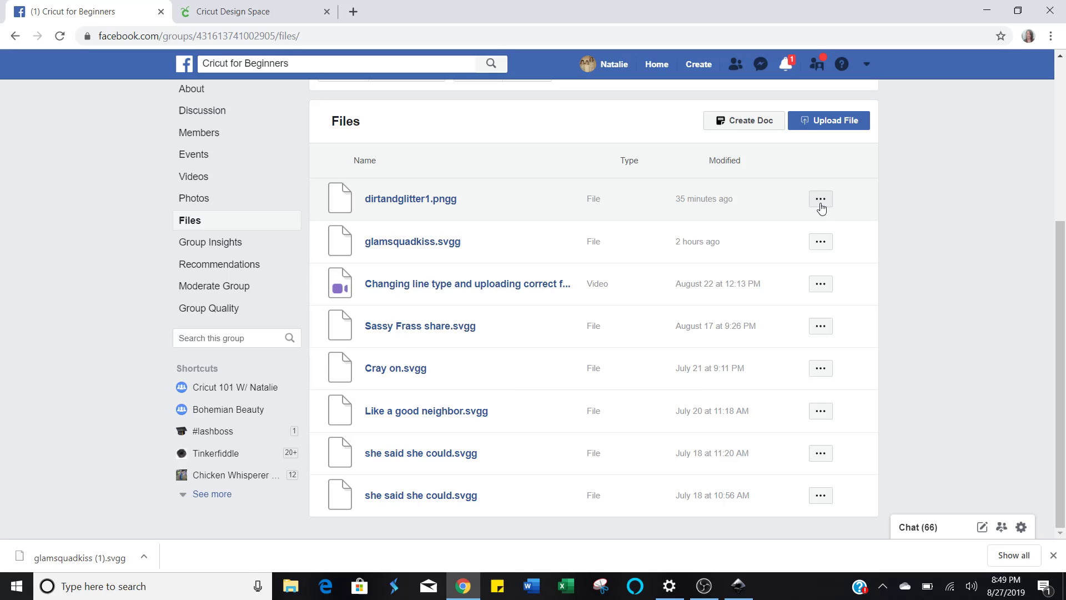
Download glamsquadkiss.svgg from the group's file list, not dirtandglitter1.pngg
left_click(821, 201)
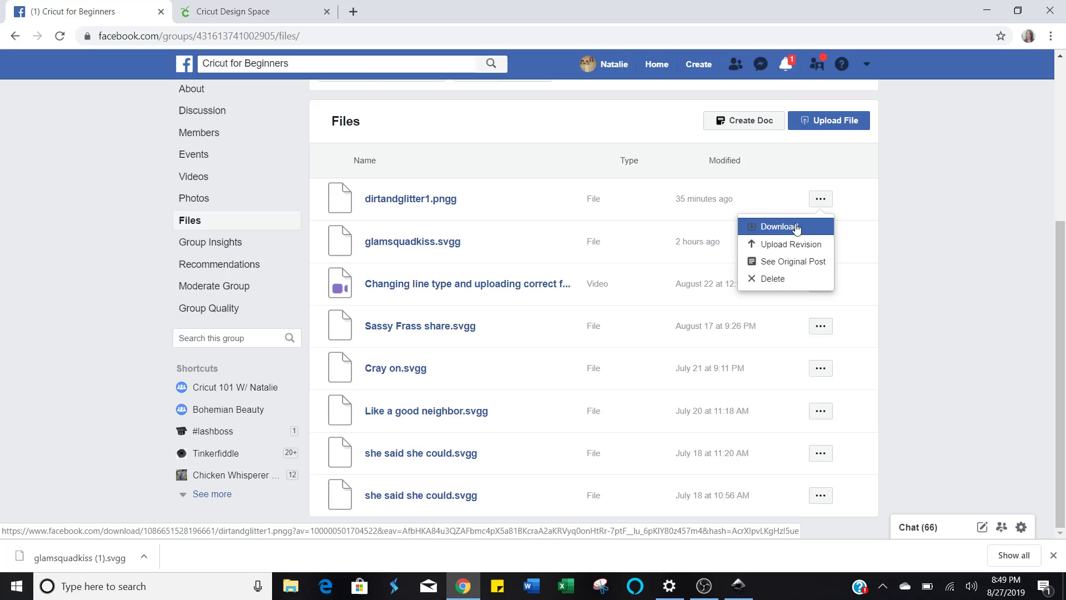
left_click(873, 214)
left_click(821, 242)
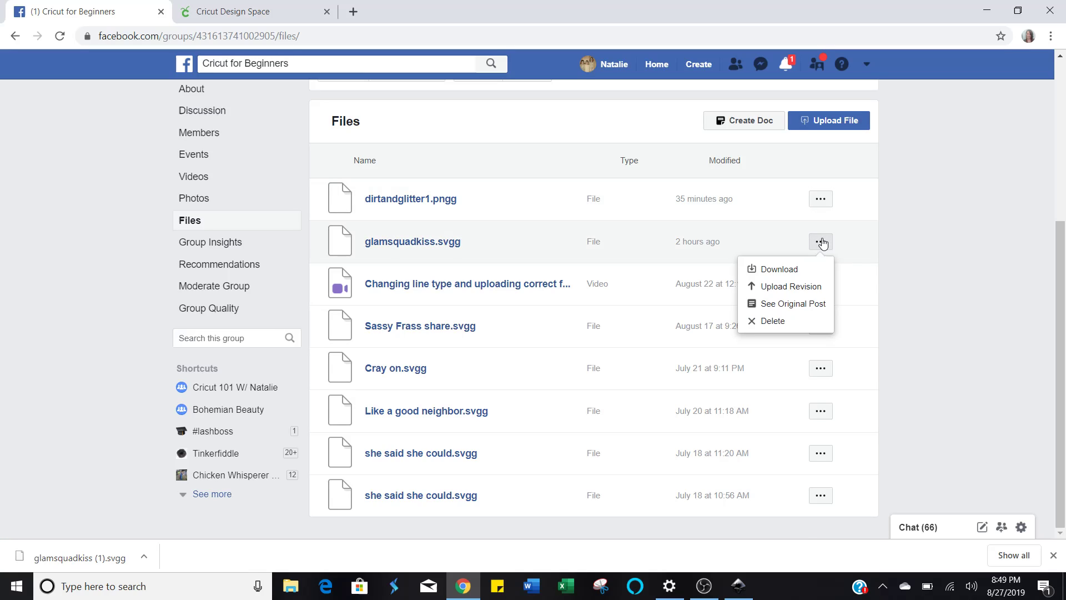
left_click(789, 270)
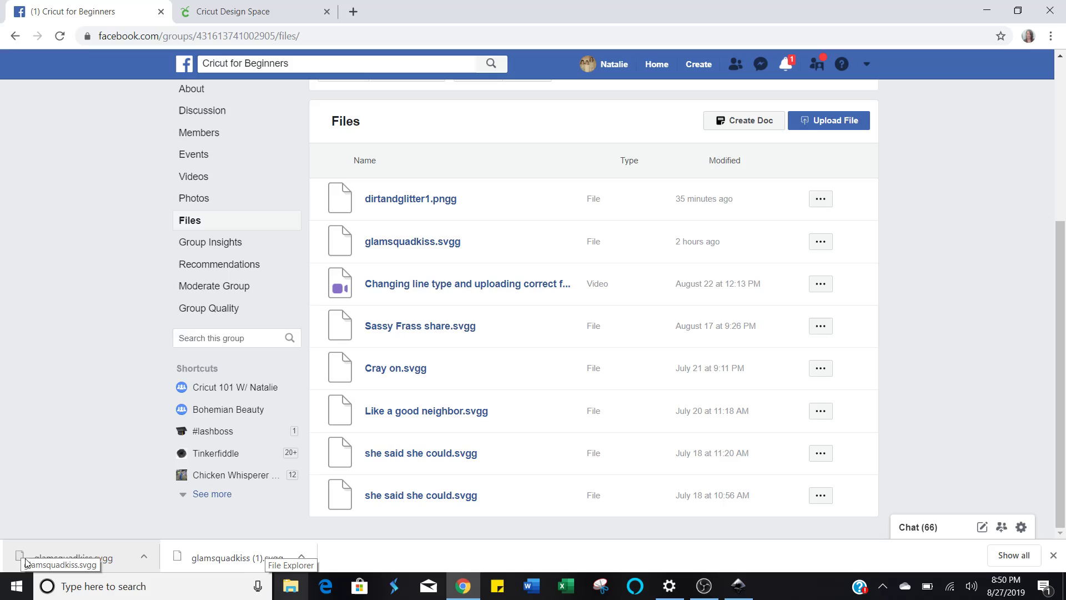
Reveal the downloaded glamsquadkiss.svgg in the Downloads folder from Chrome's download shelf
left_click(143, 558)
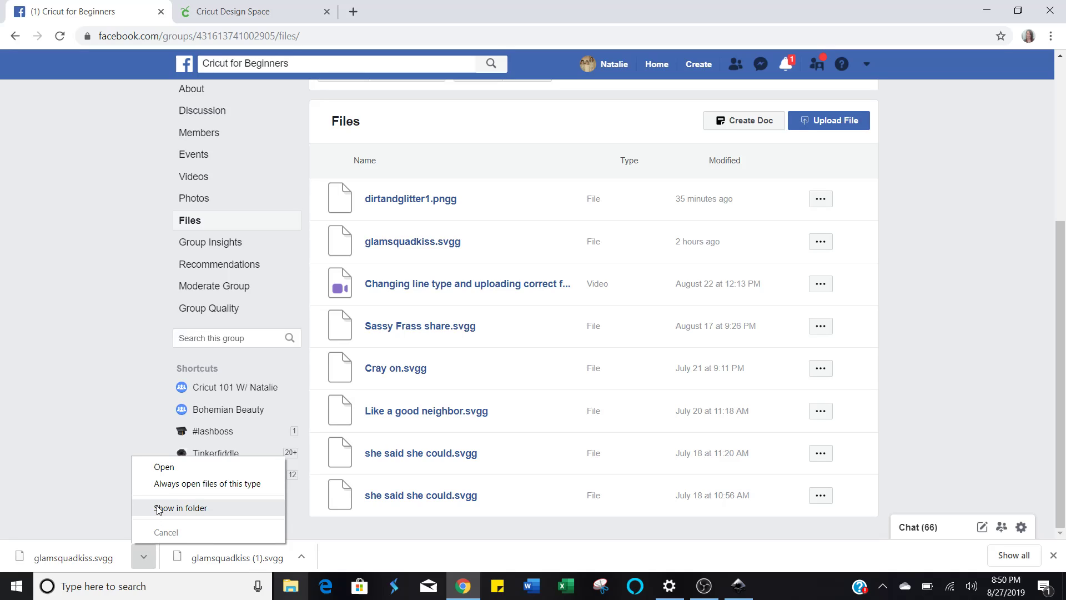
left_click(158, 508)
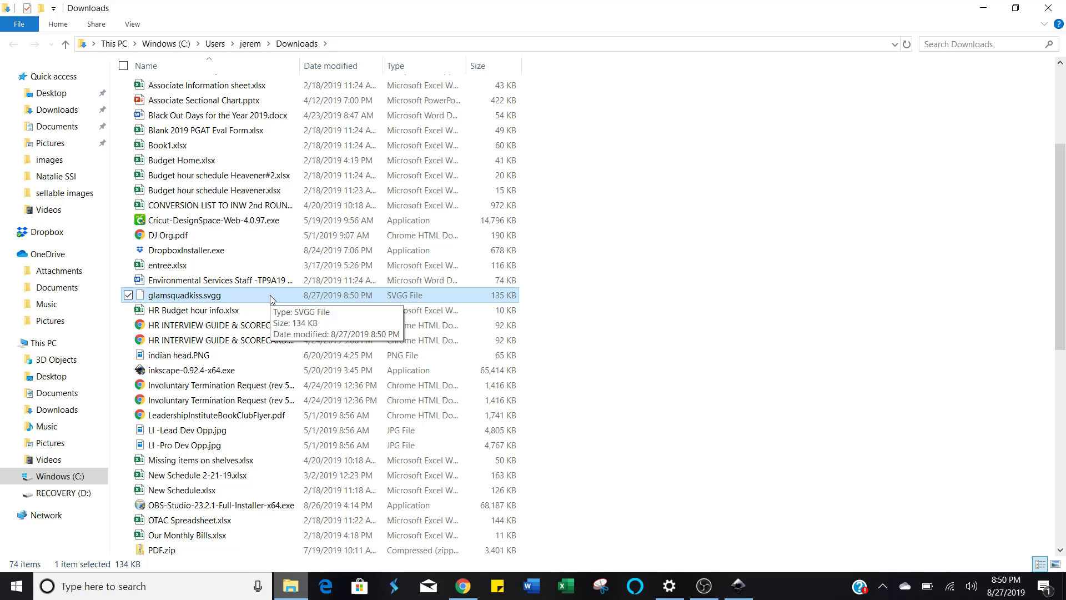
Rename glamsquadkiss.svgg to glamsquadkiss.svg and accept the extension-change warning
right_click(233, 298)
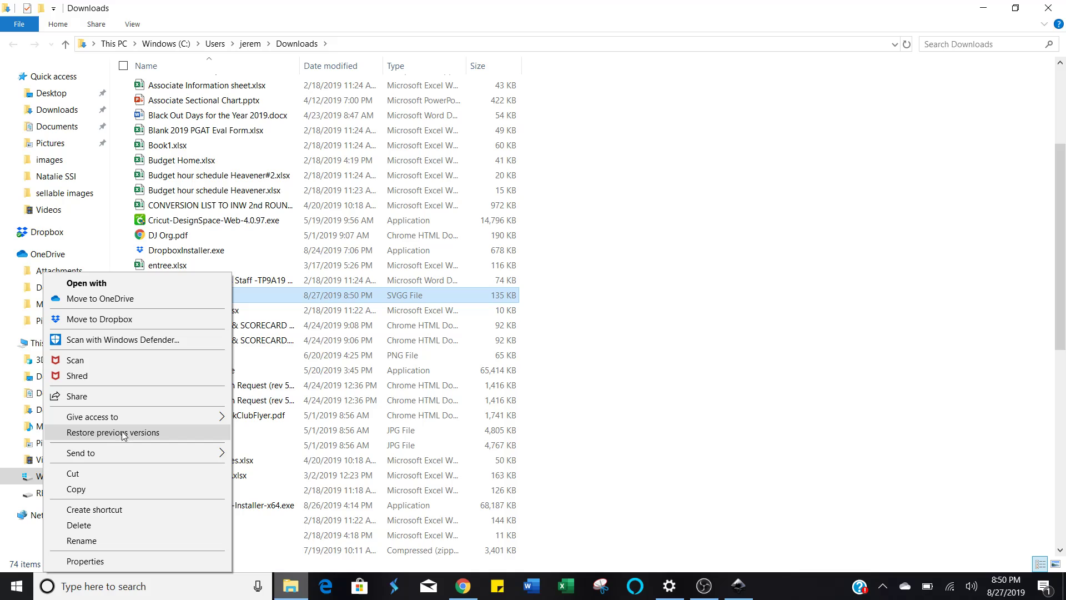
left_click(92, 541)
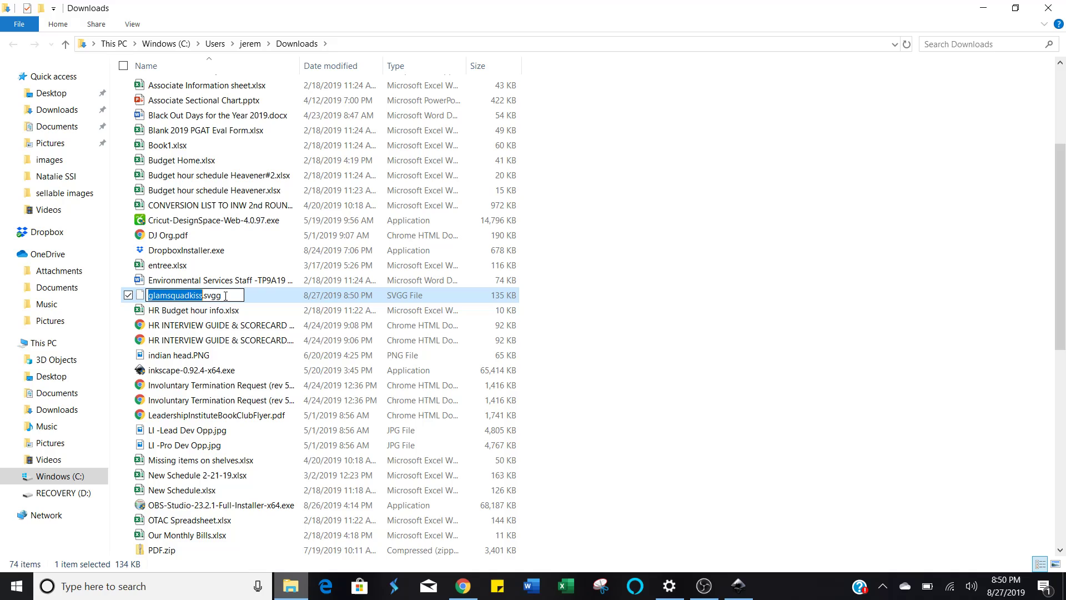
left_click(223, 296)
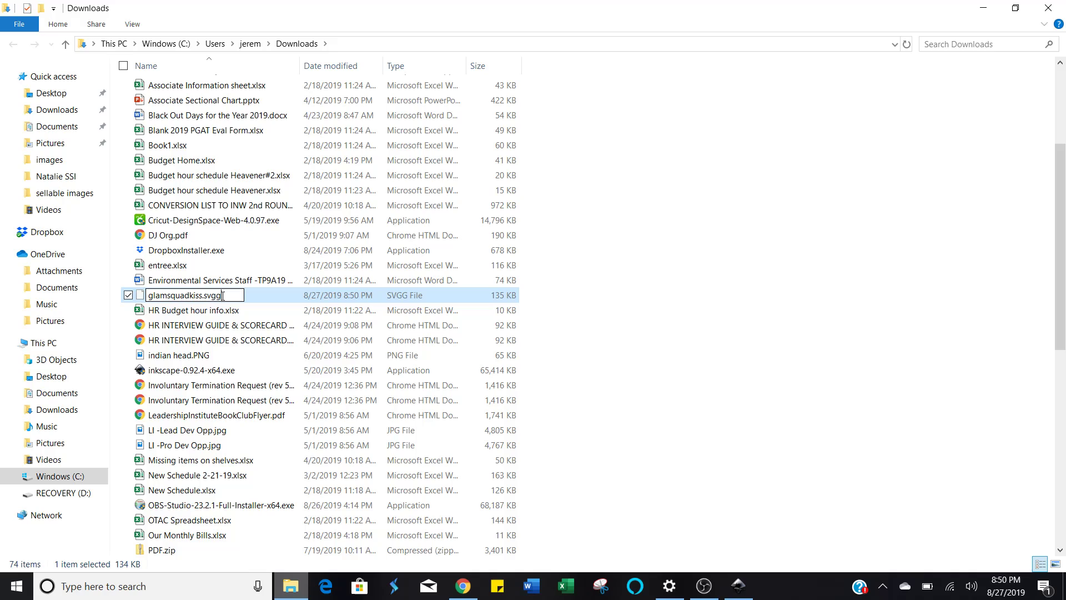
key("BackSpace")
key("Return")
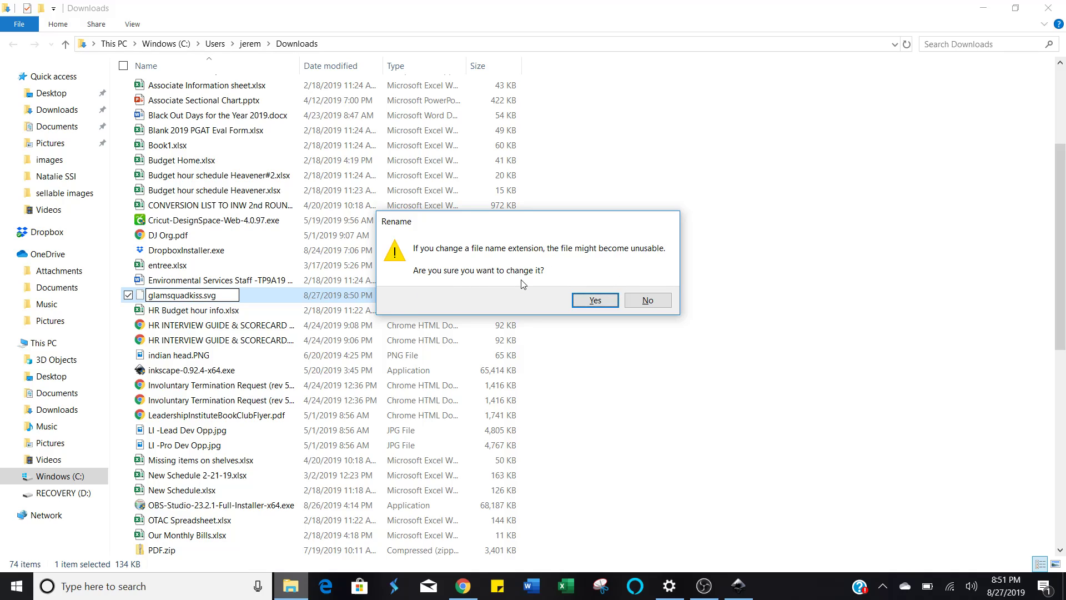
left_click(595, 301)
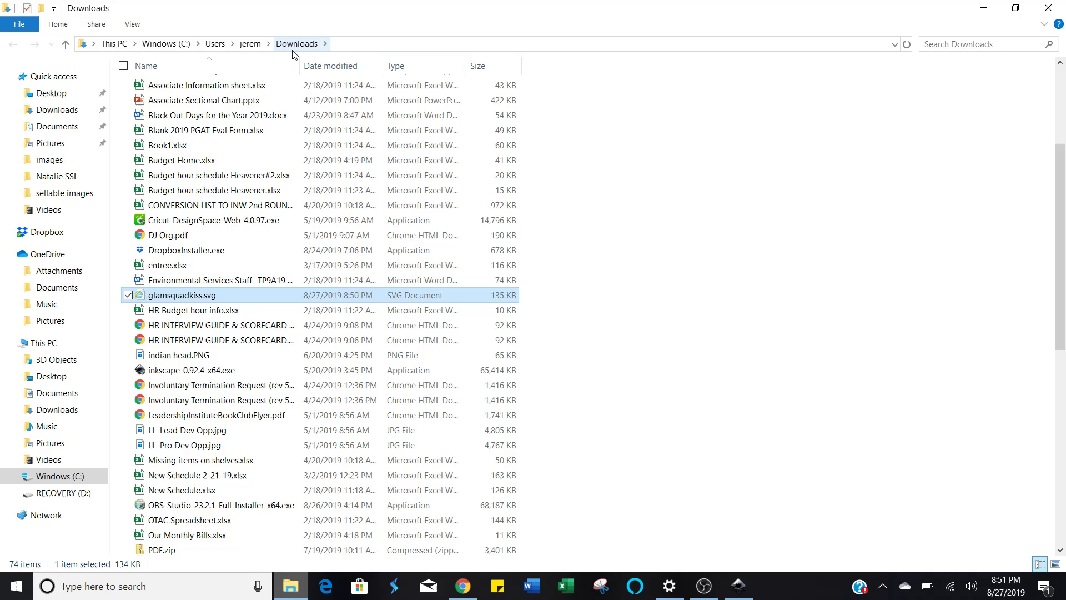
Go back to Design Space home and start a new project, replacing the unsaved one
left_click(984, 9)
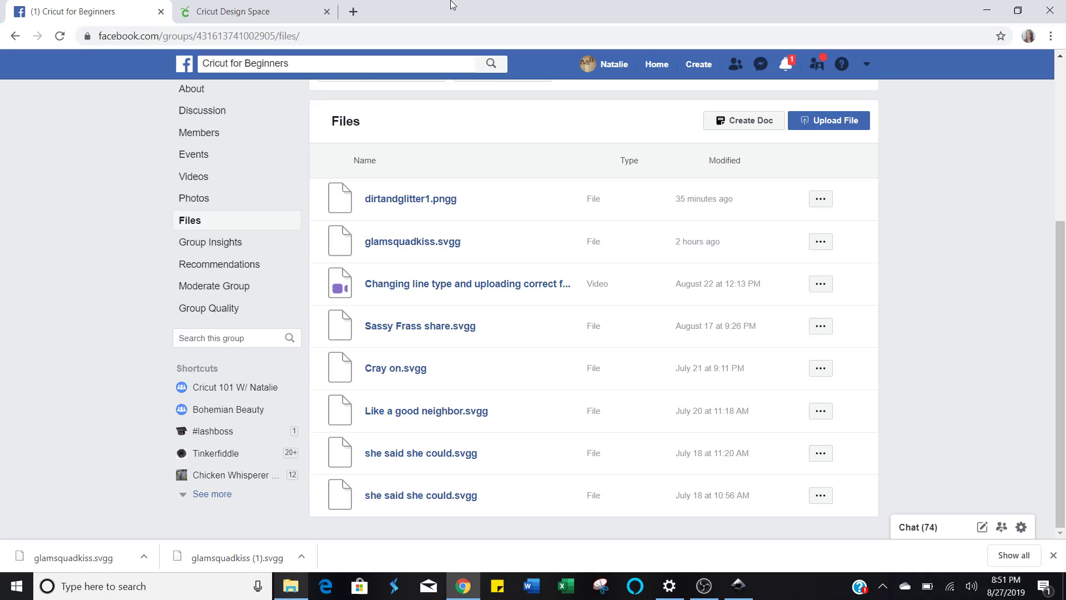
left_click(280, 10)
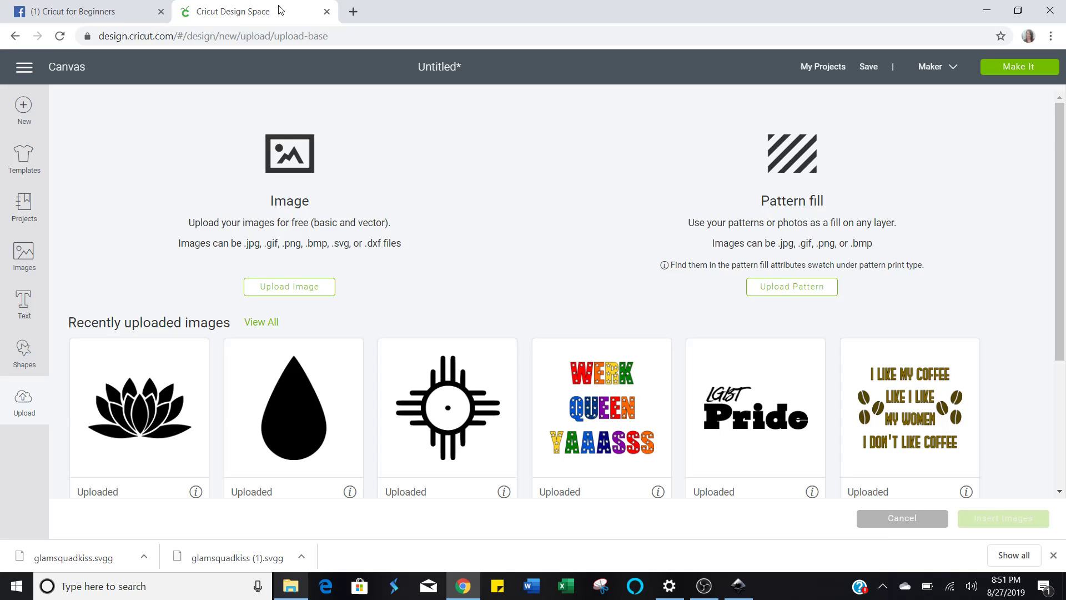
left_click(25, 77)
left_click(38, 121)
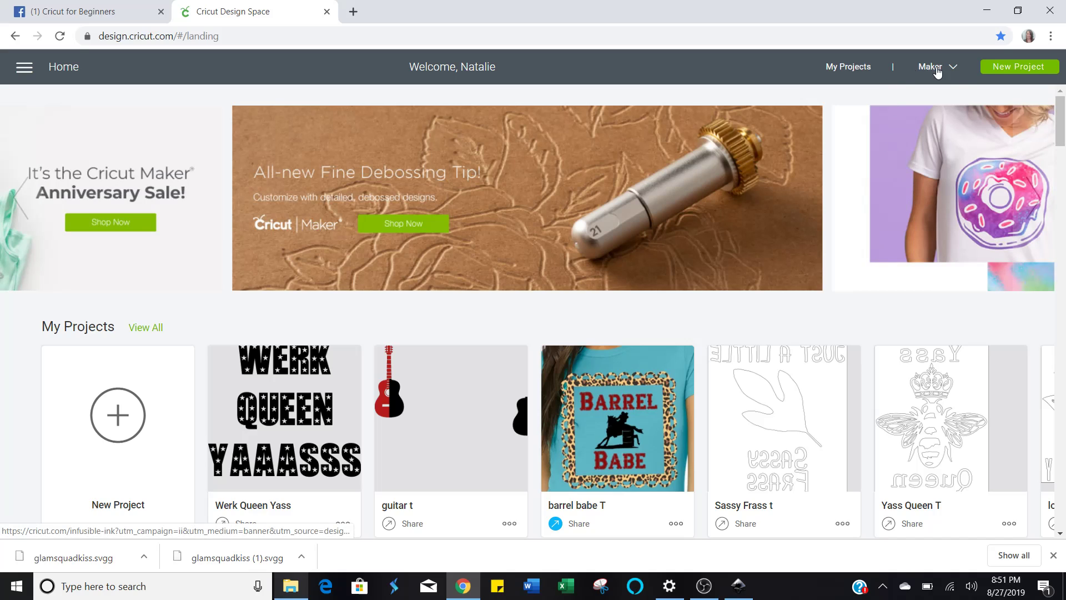
left_click(992, 69)
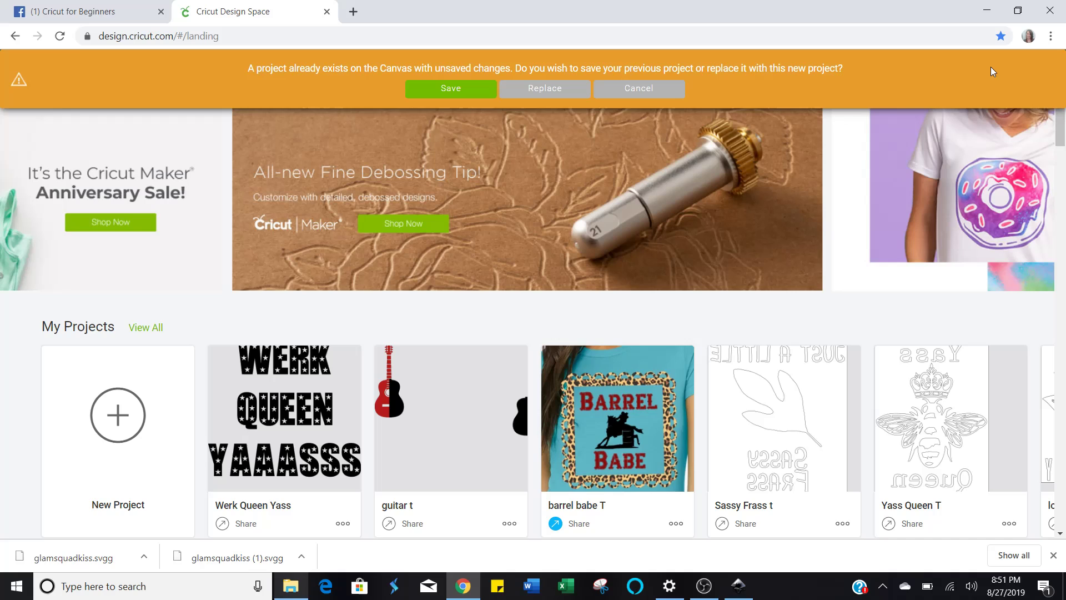
left_click(544, 96)
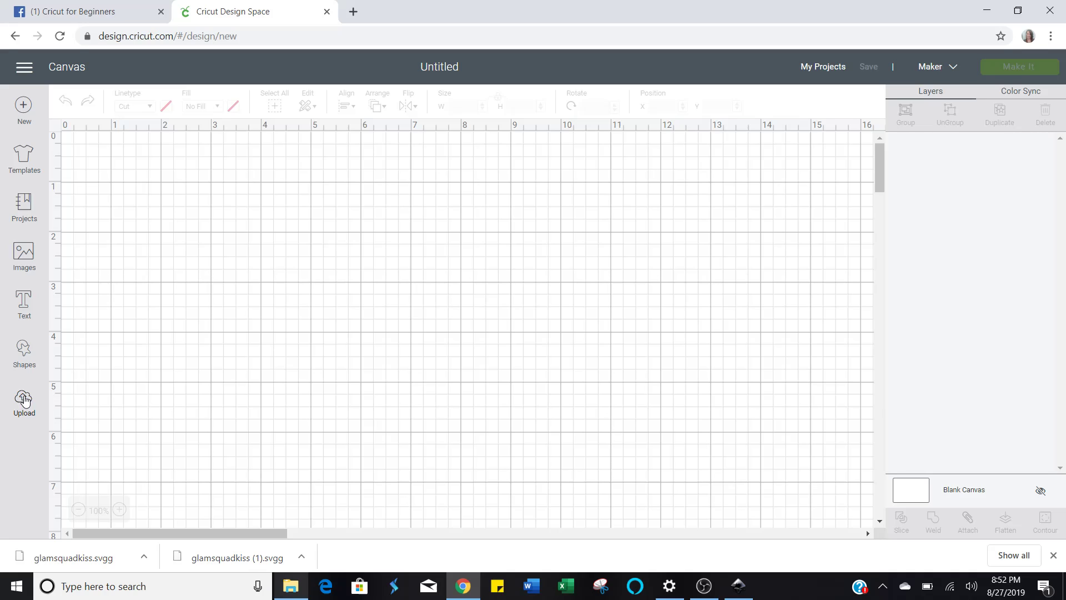
Upload an image, choosing glamsquadkiss.svg from the Downloads folder
left_click(25, 399)
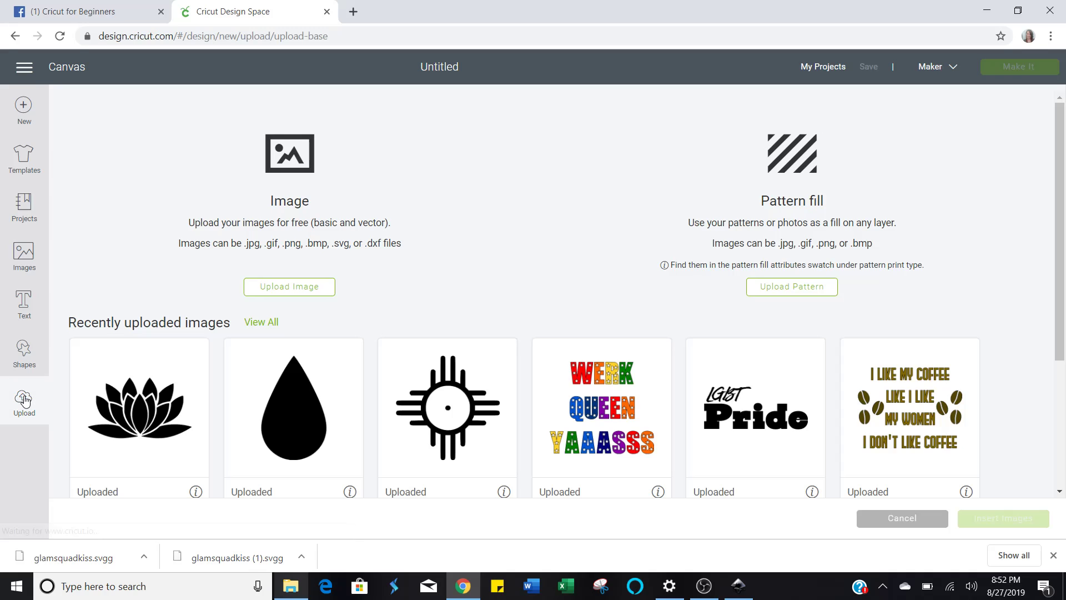
left_click(275, 290)
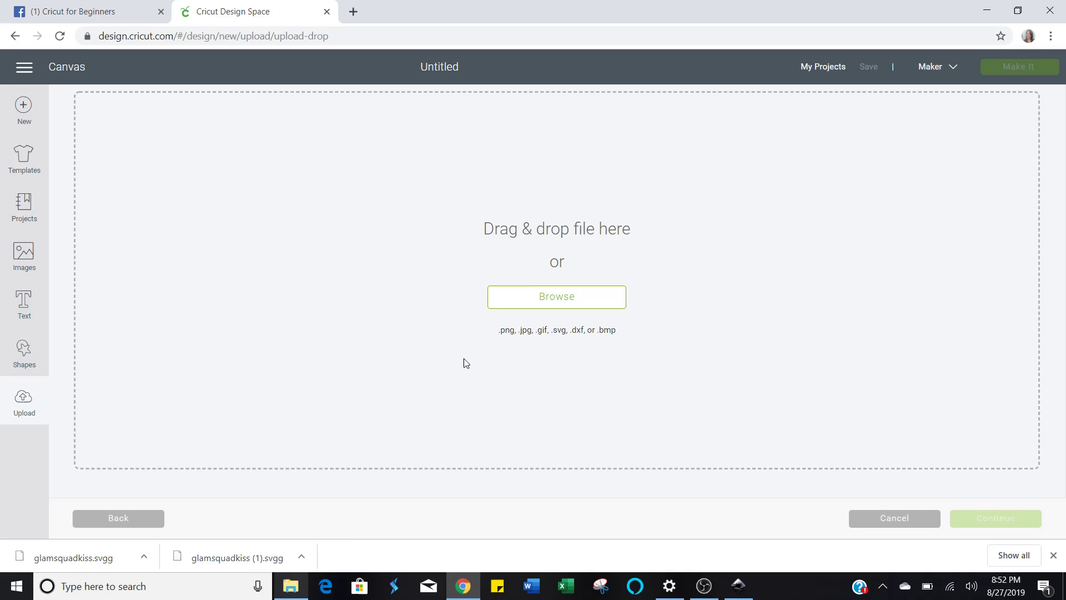
left_click(569, 298)
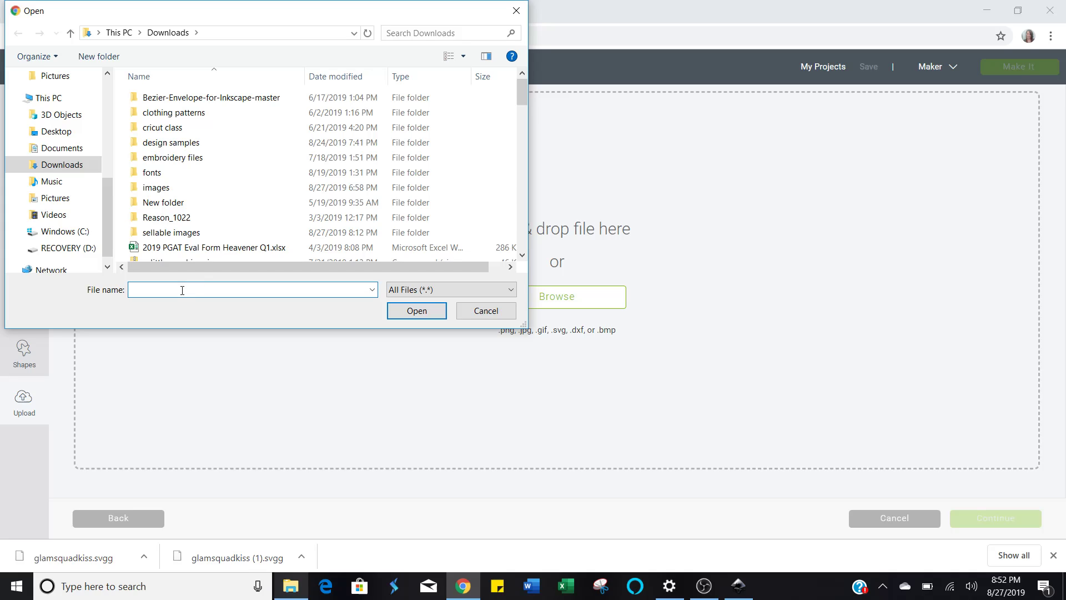
type("g")
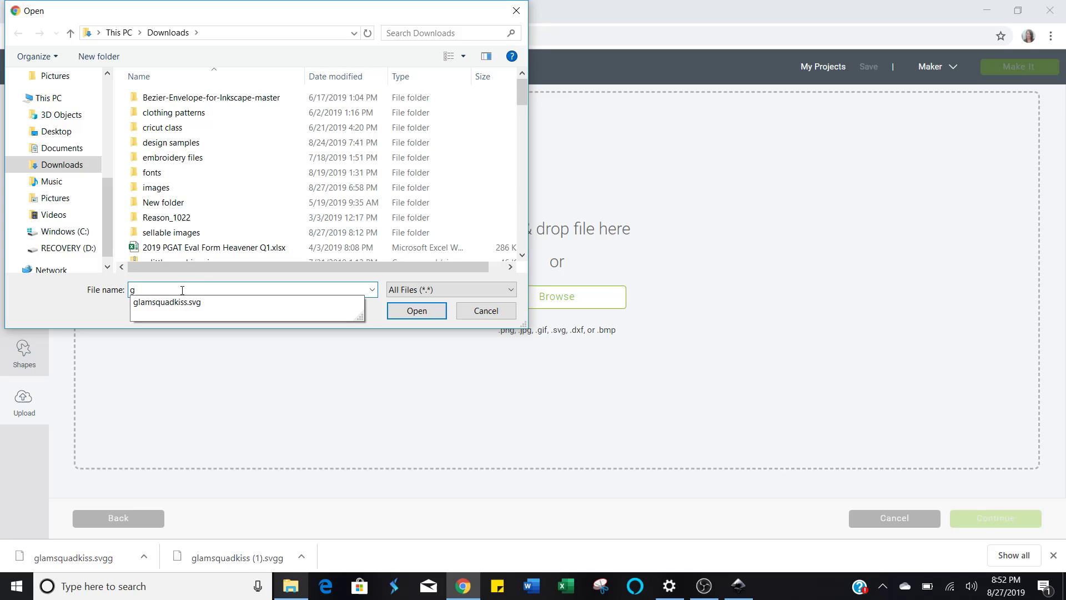
type("la")
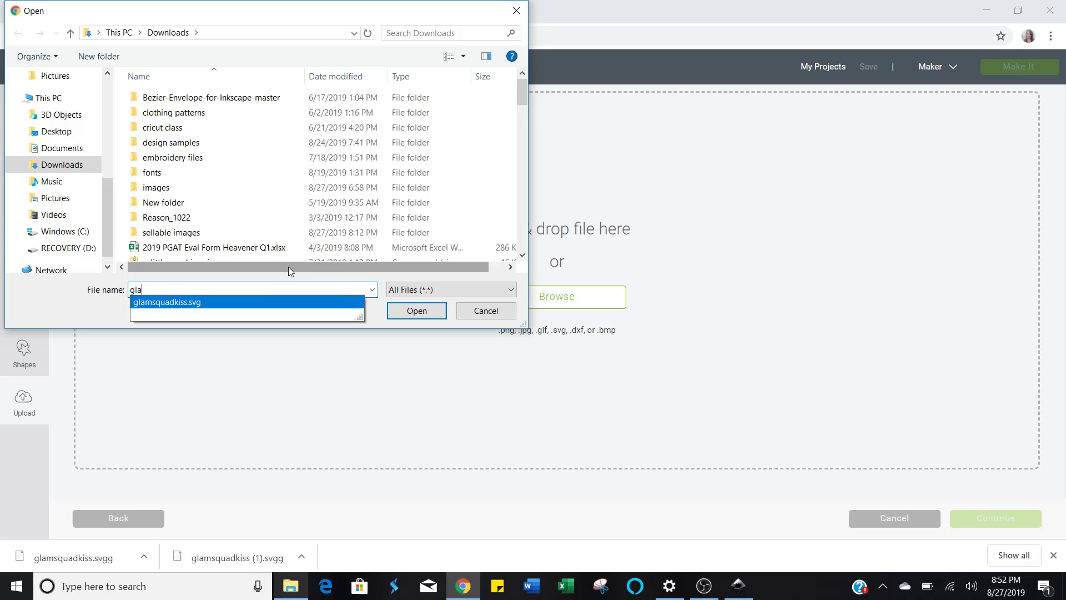
key("BackSpace")
key("BackSpace")
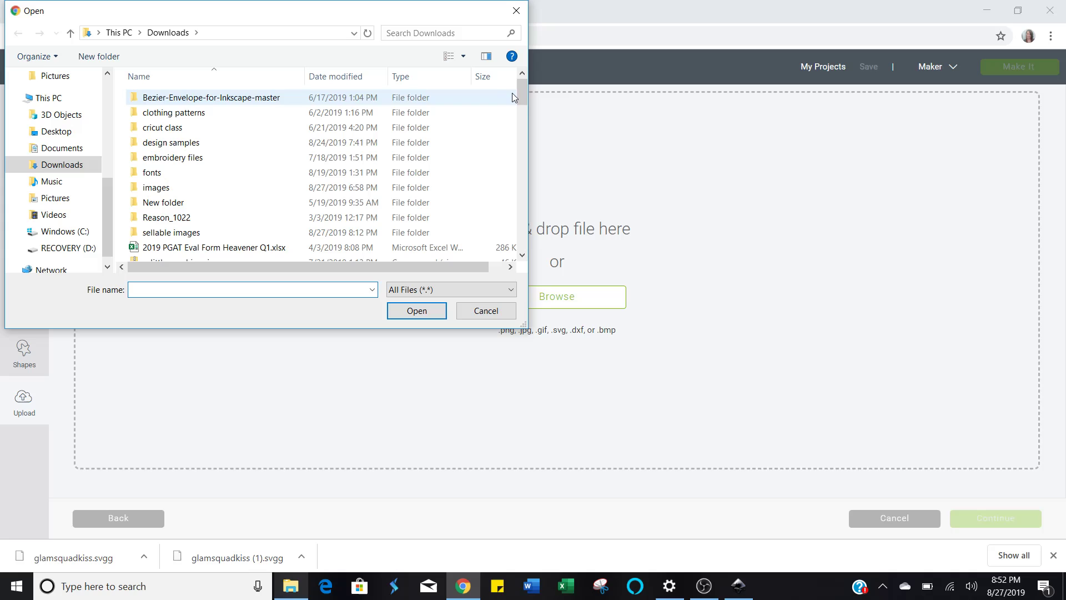
left_click_drag(519, 92, 521, 136)
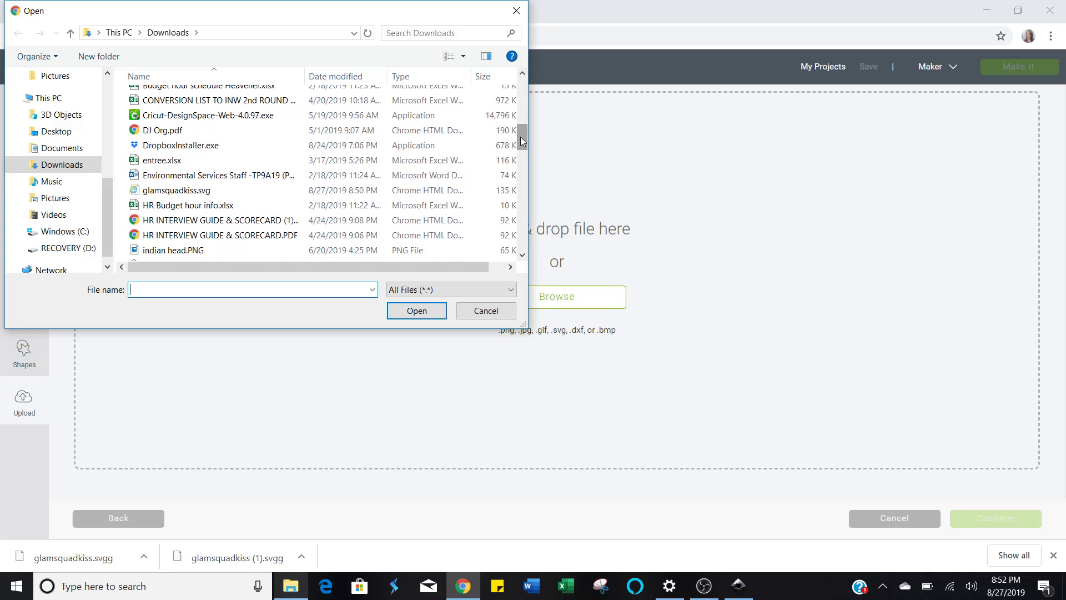
left_click(232, 194)
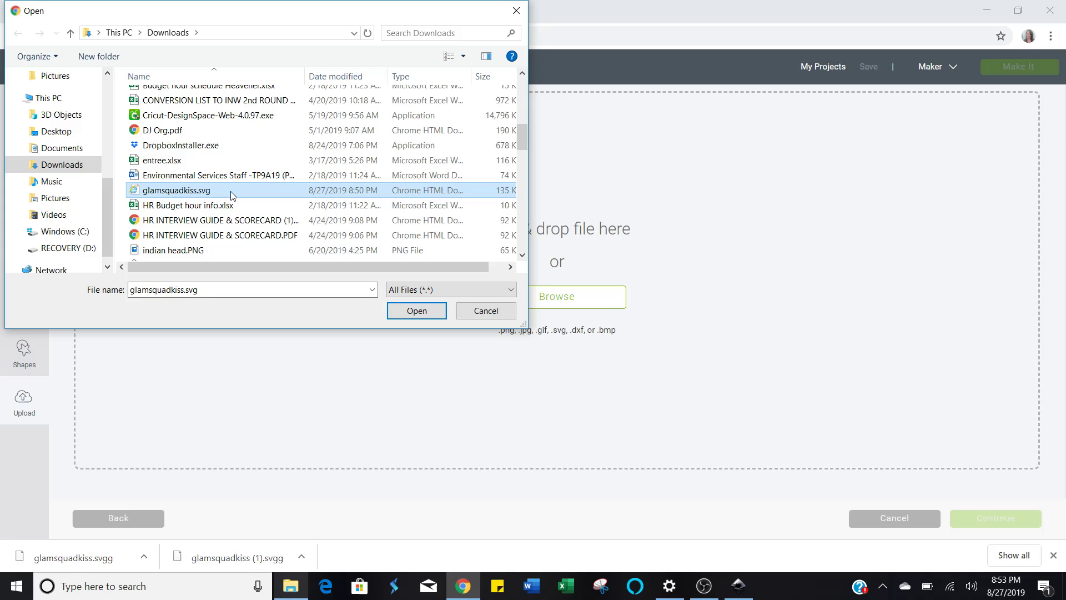
left_click(401, 311)
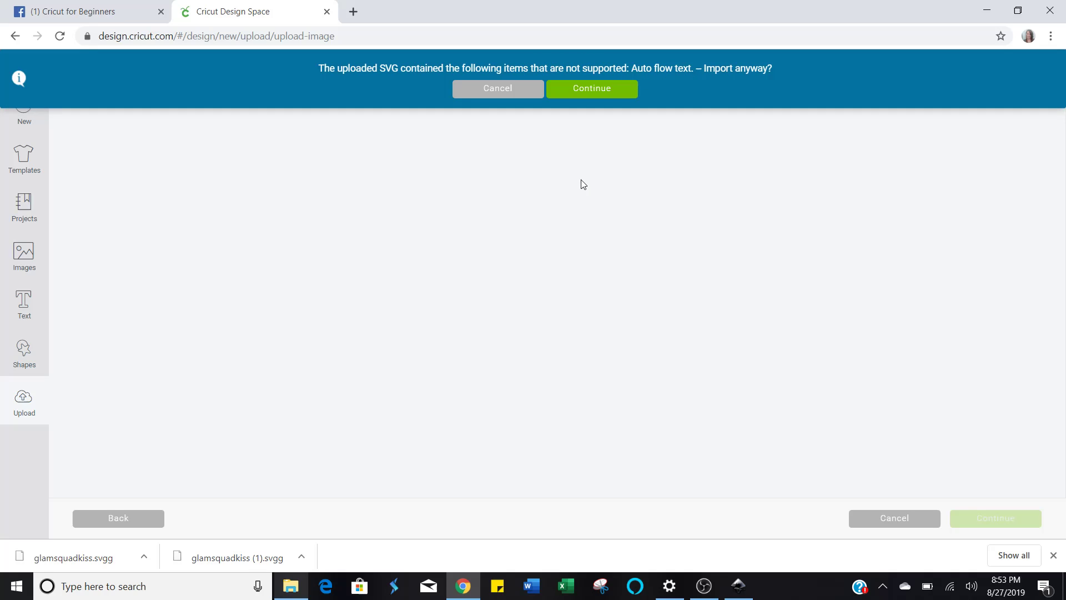
Import the SVG anyway, tag it 'lips glam squad', and save it as glamsquadkiss
left_click(591, 91)
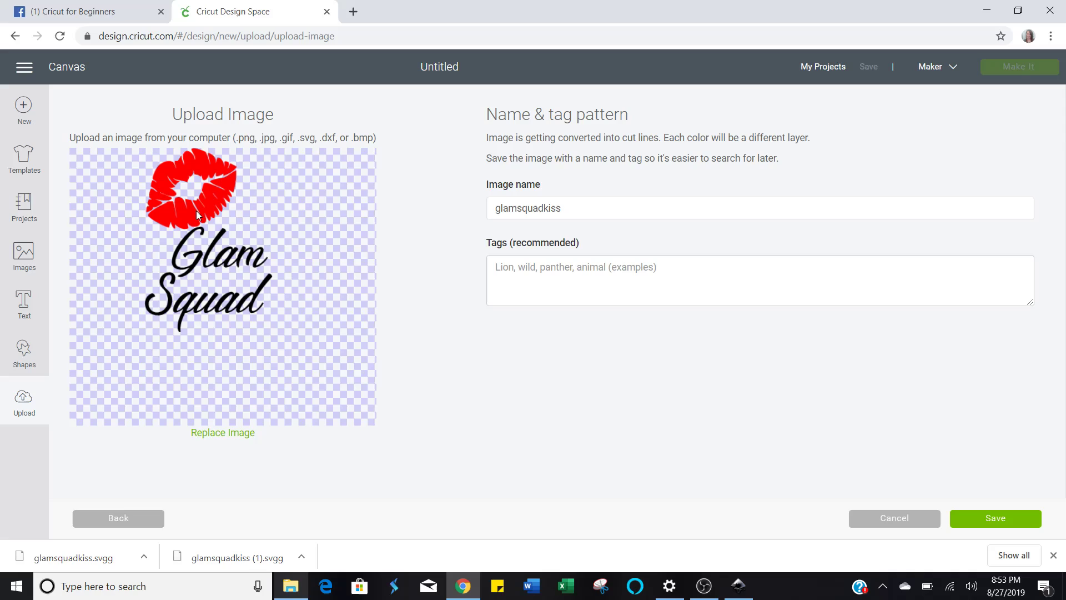
left_click(560, 267)
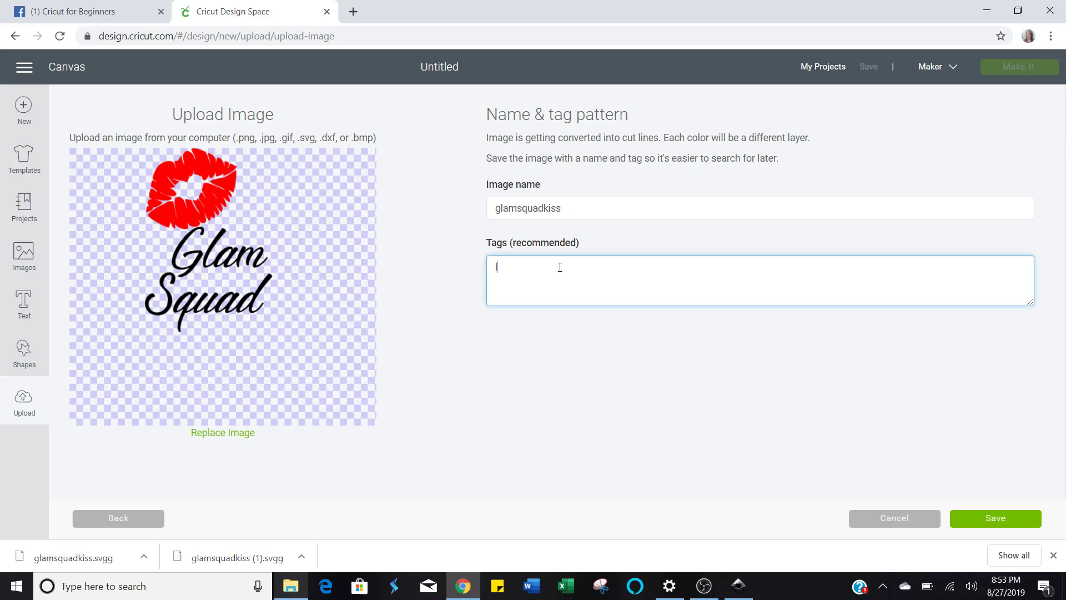
type("lips glam squad")
left_click(1001, 520)
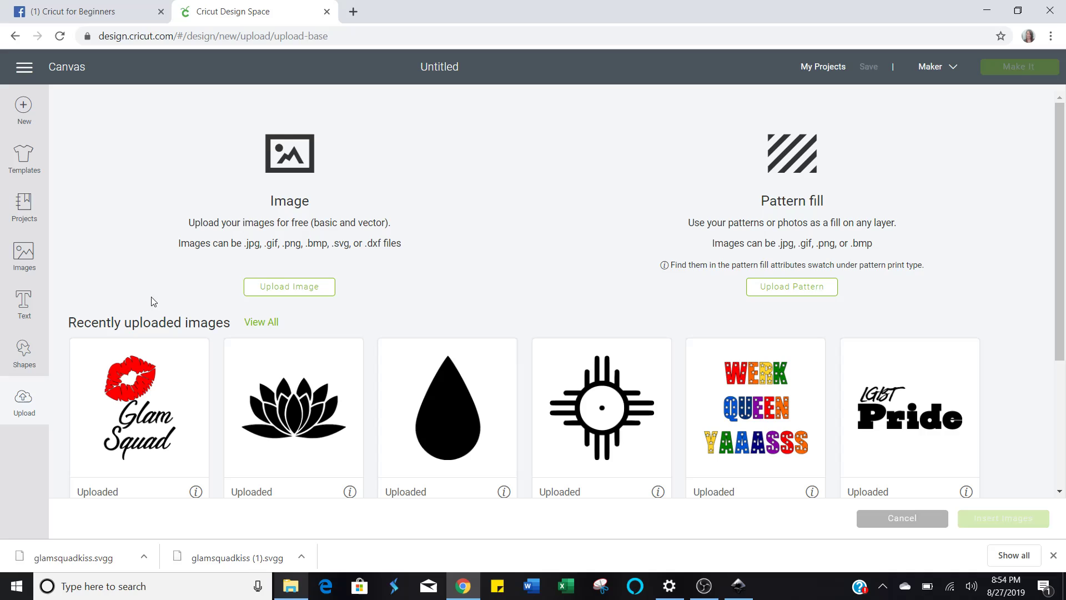
Insert the Glam Squad image, move it to the canvas top-left, and enlarge it
left_click(180, 360)
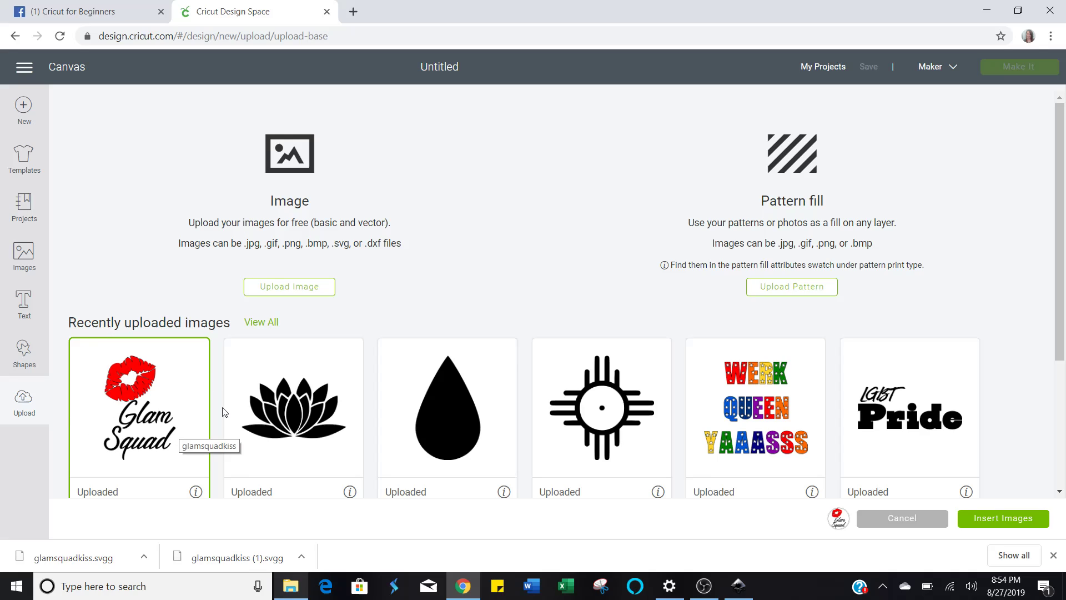
left_click(1012, 521)
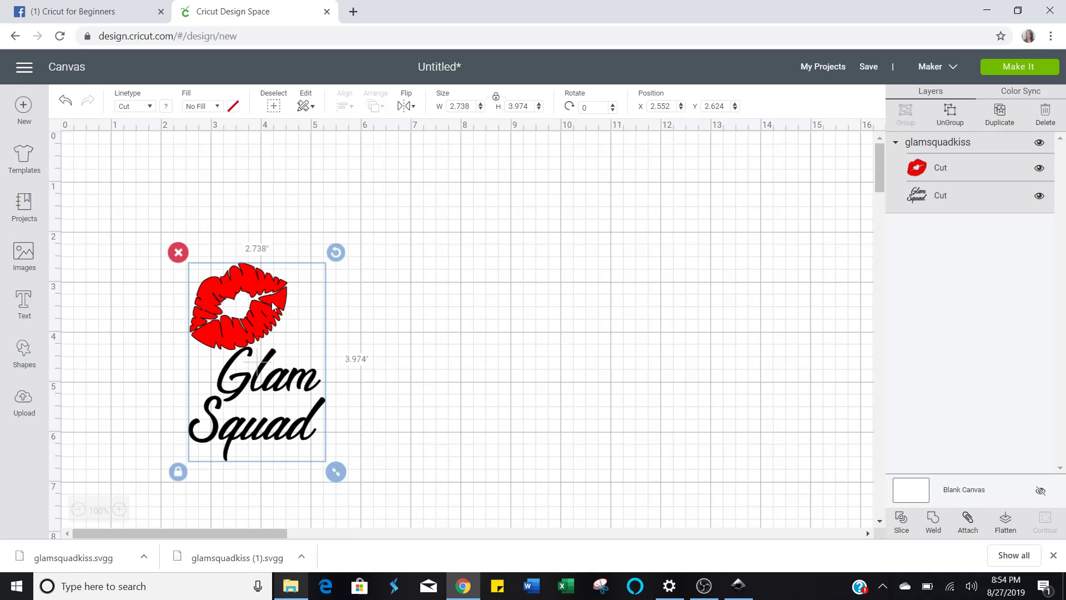
left_click_drag(272, 306, 236, 209)
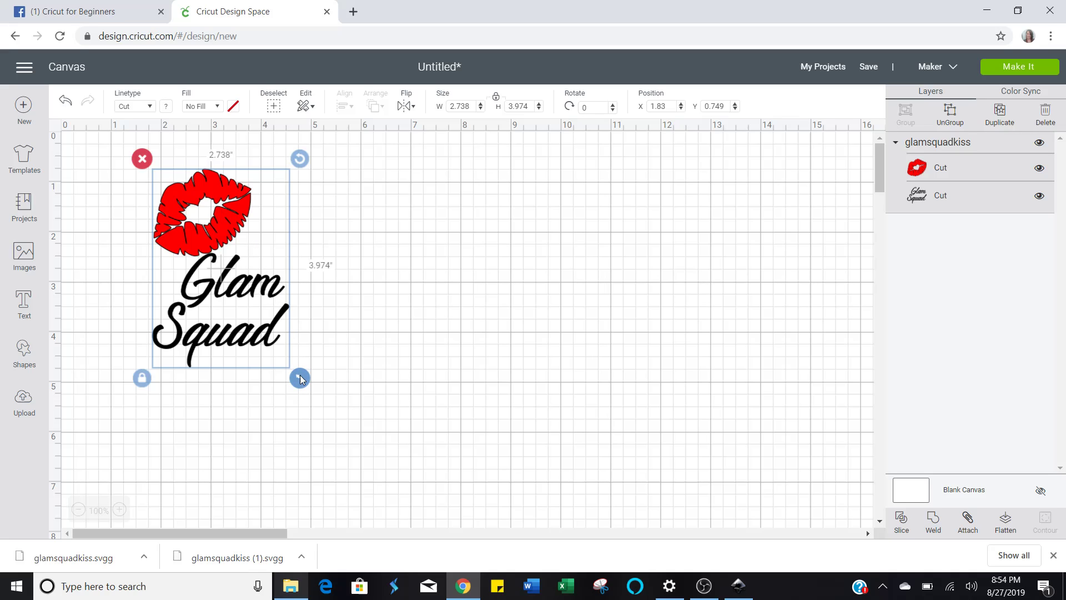
left_click_drag(300, 378, 477, 523)
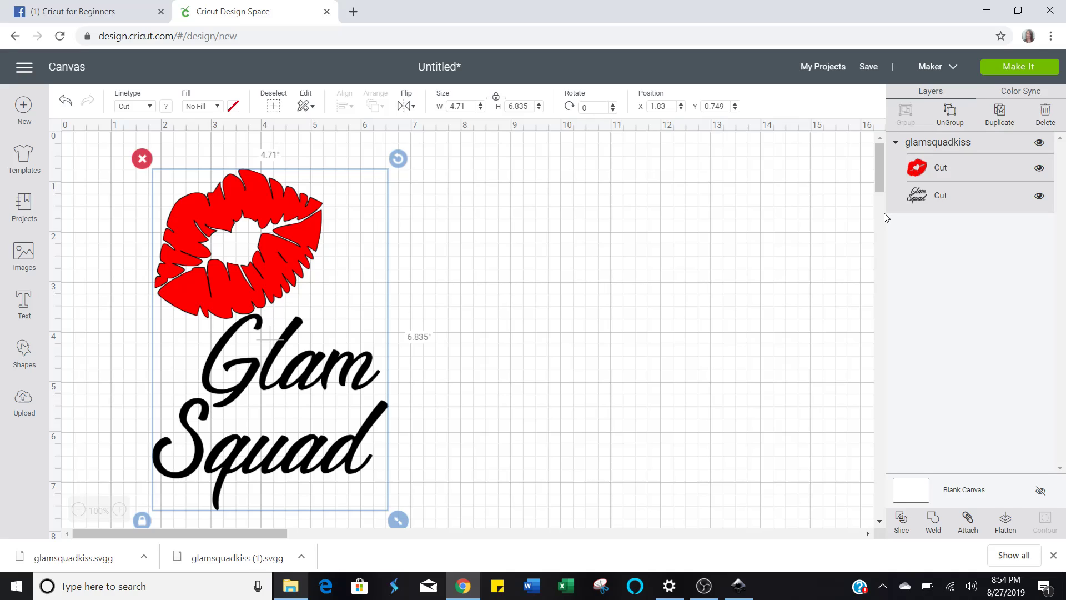
left_click(542, 249)
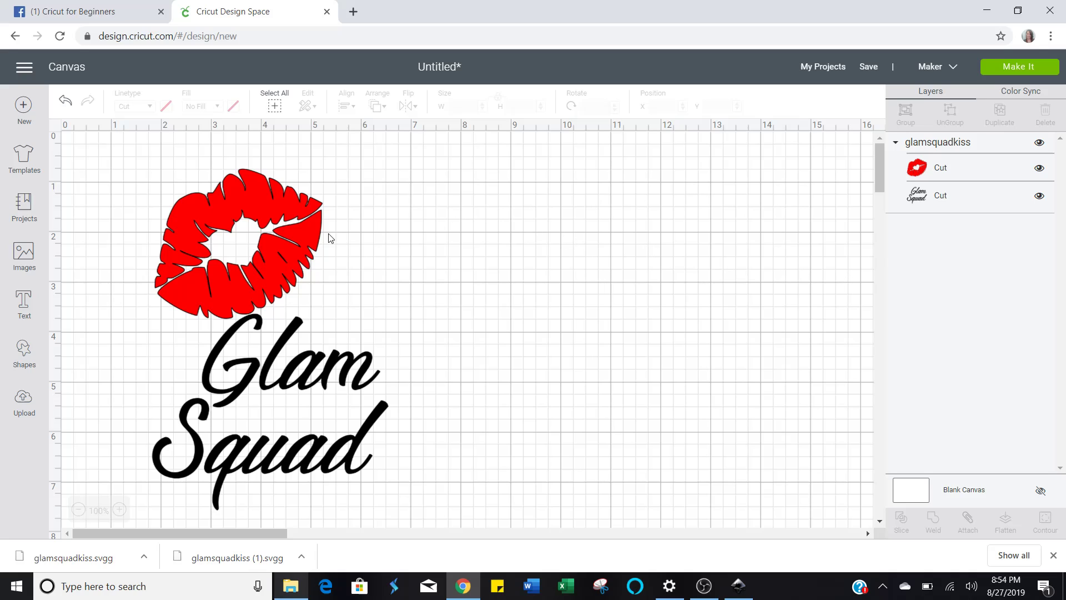
left_click(311, 243)
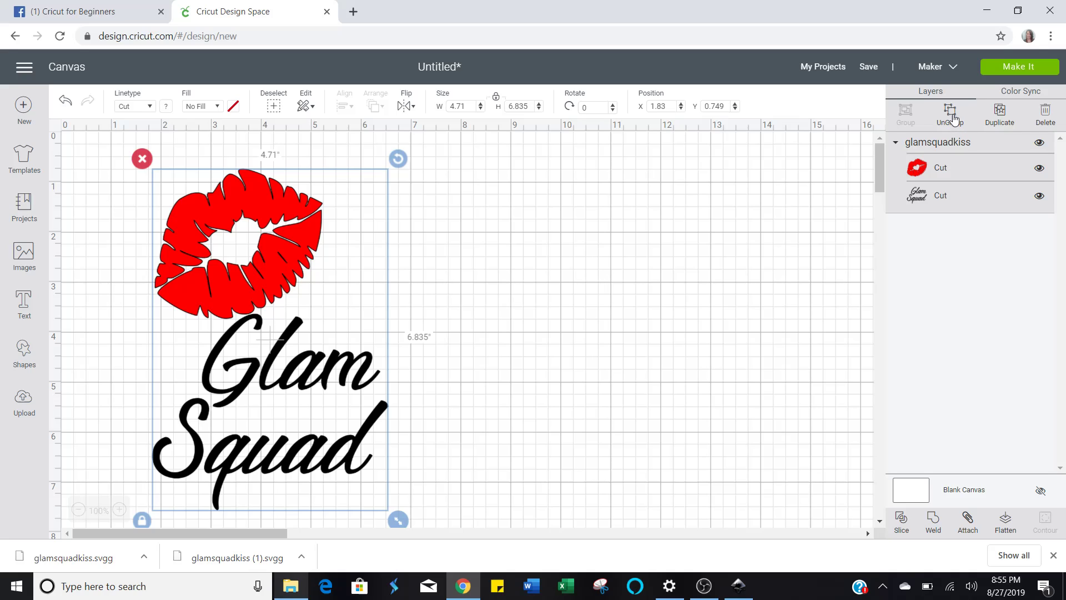
Ungroup the design, then move the red lips right and shrink them
left_click(951, 114)
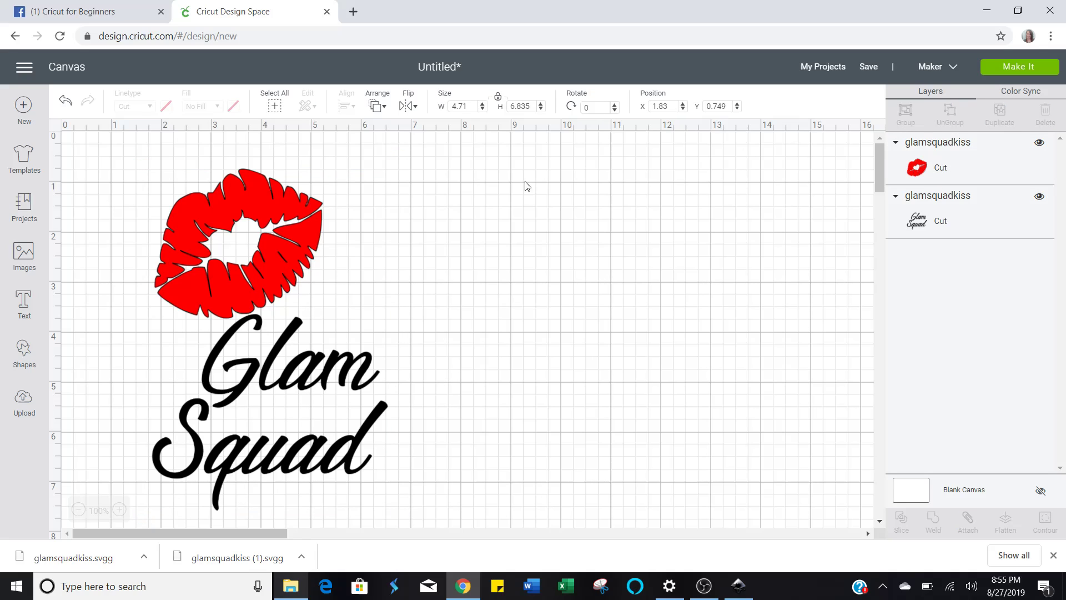
left_click(294, 202)
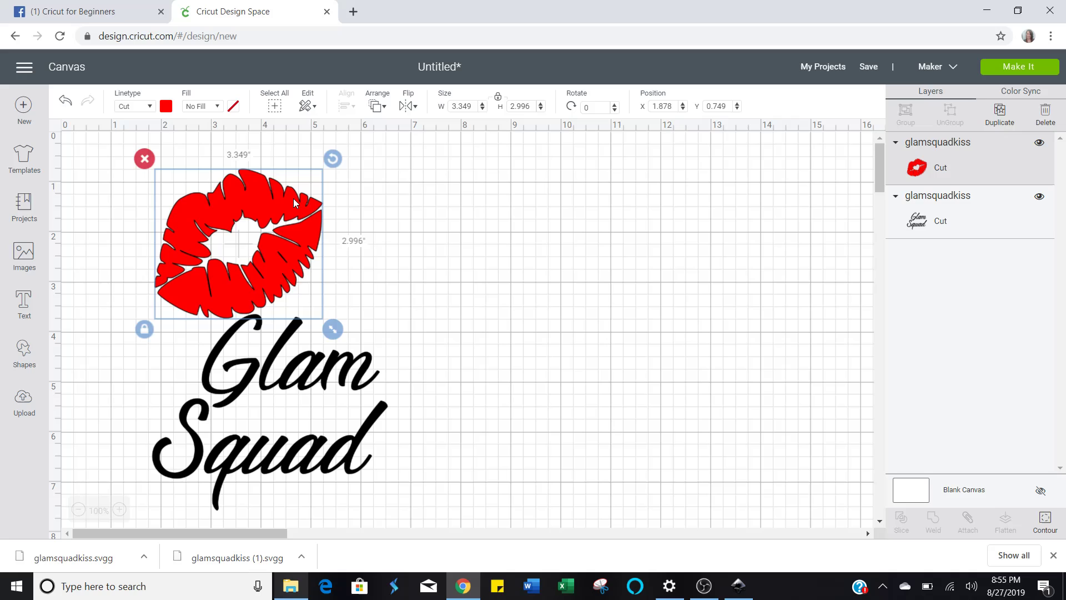
left_click_drag(288, 214, 554, 280)
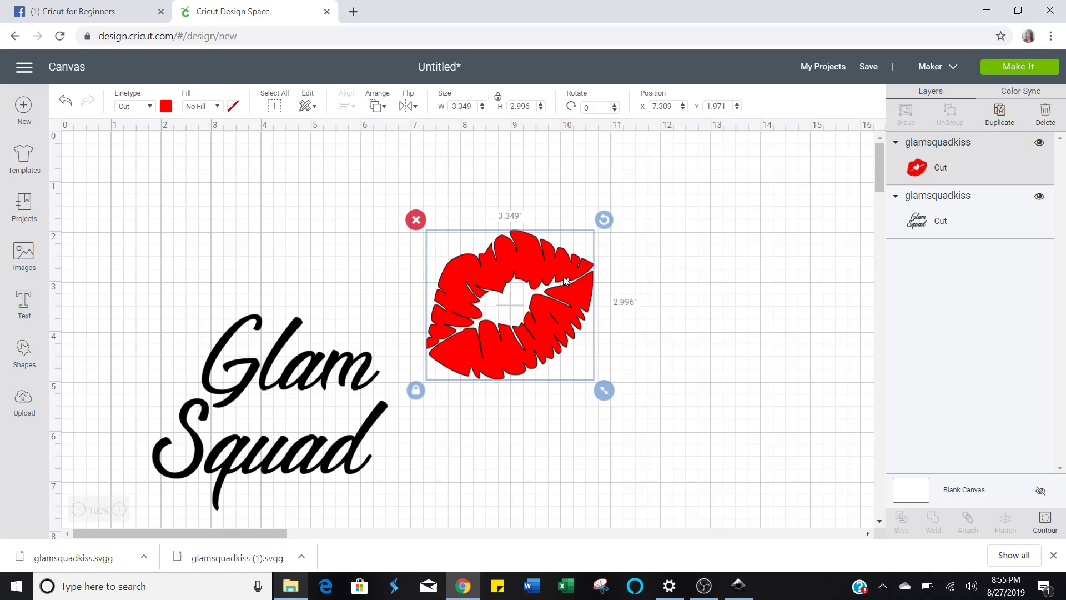
left_click_drag(610, 388, 525, 327)
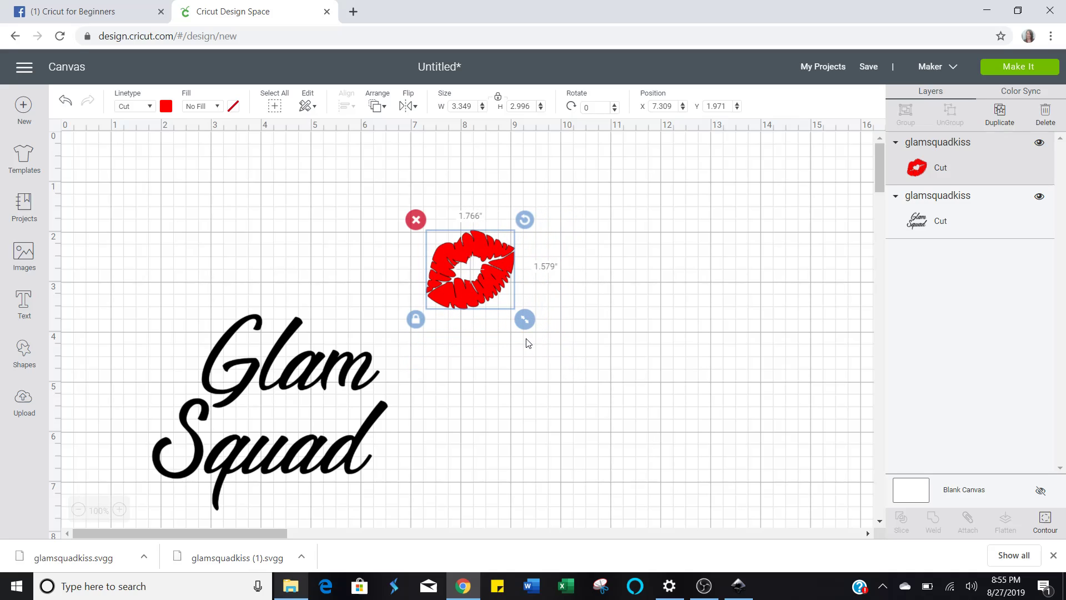
Resize the Glam Squad text to 9.5 in wide and place the lips above 'Glam'
left_click_drag(319, 376, 294, 285)
left_click_drag(372, 431, 502, 528)
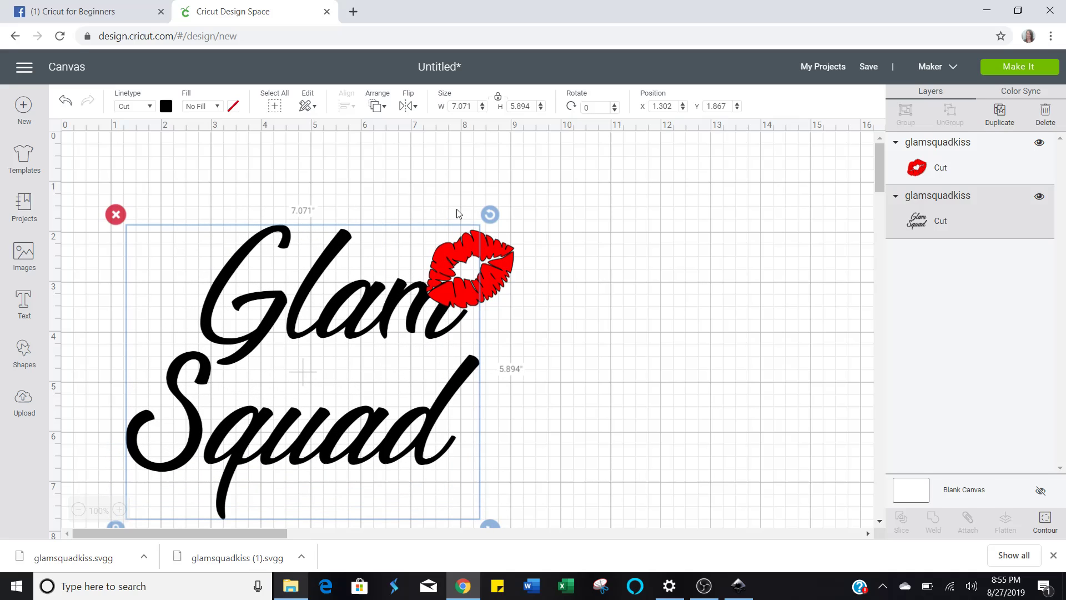
left_click(473, 106)
type("9.5")
key("Return")
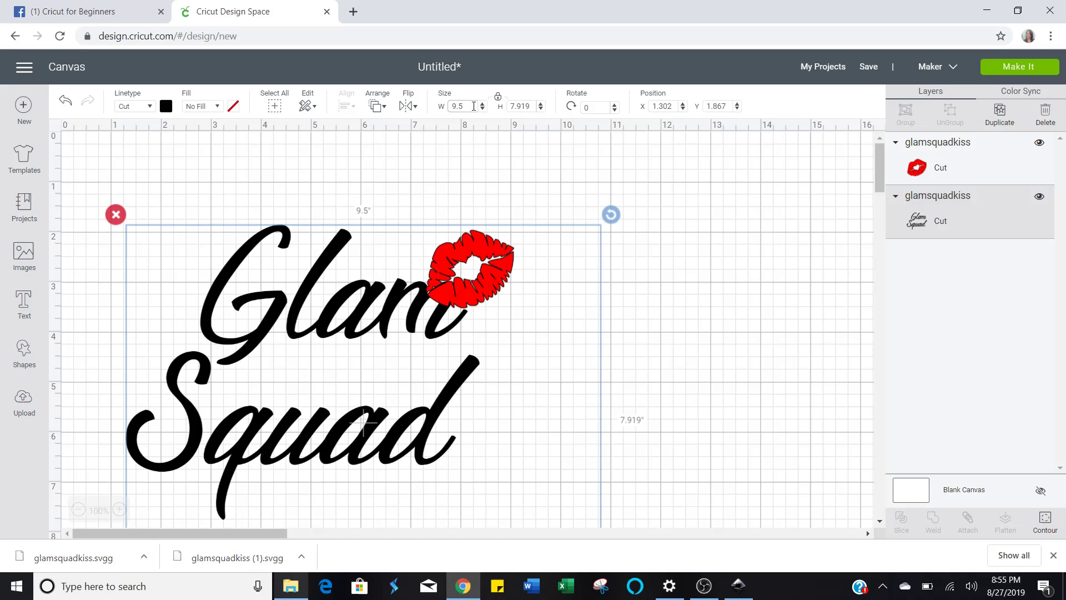
left_click_drag(504, 259, 537, 243)
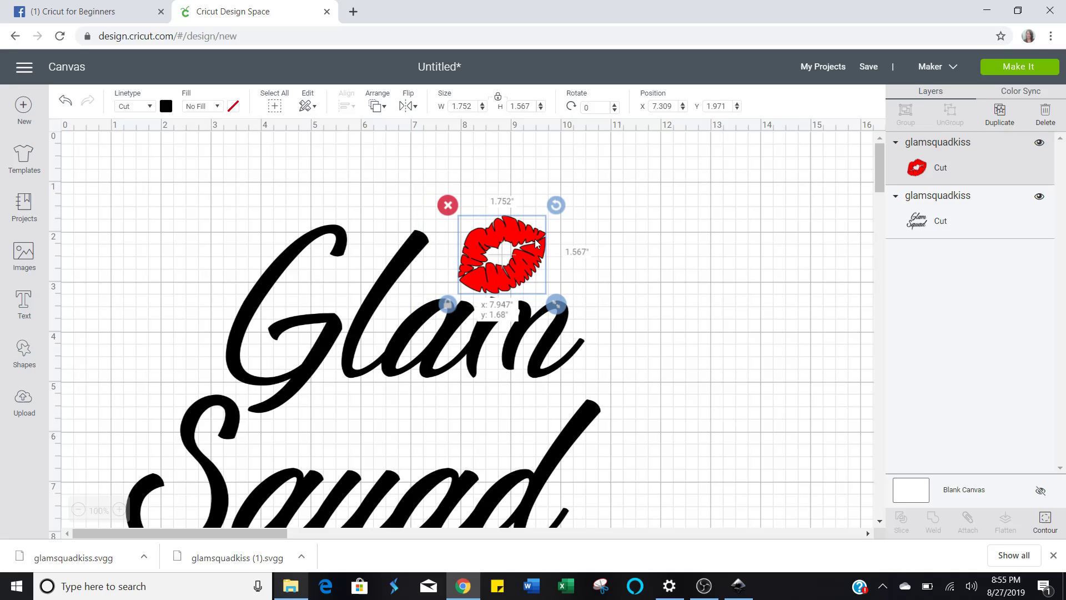
left_click(404, 262)
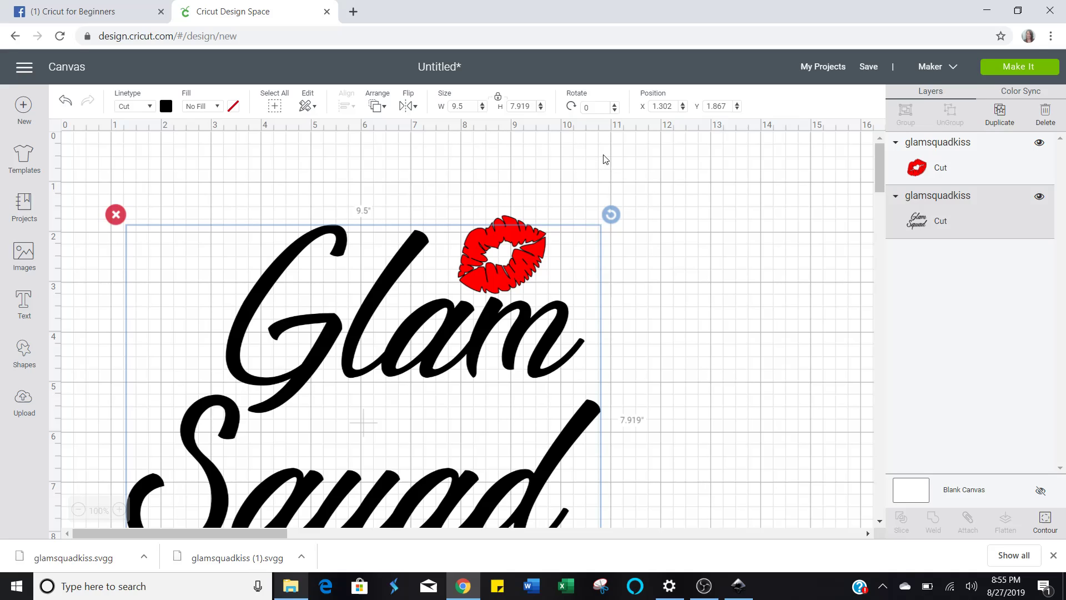
Rotate the red lips clockwise to 51.27° above 'Glam'
left_click(664, 216)
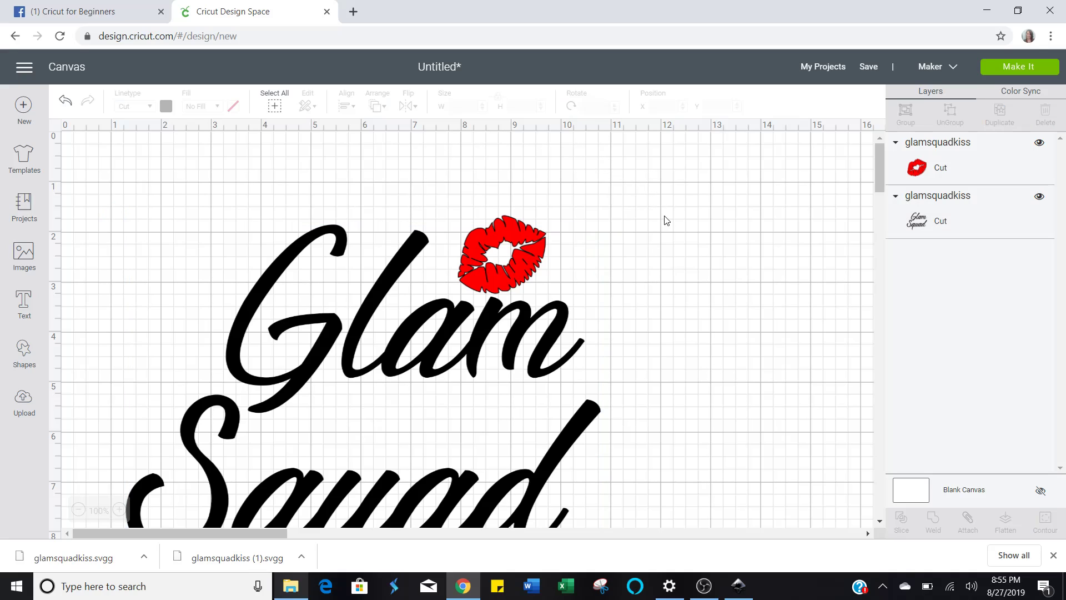
left_click(514, 268)
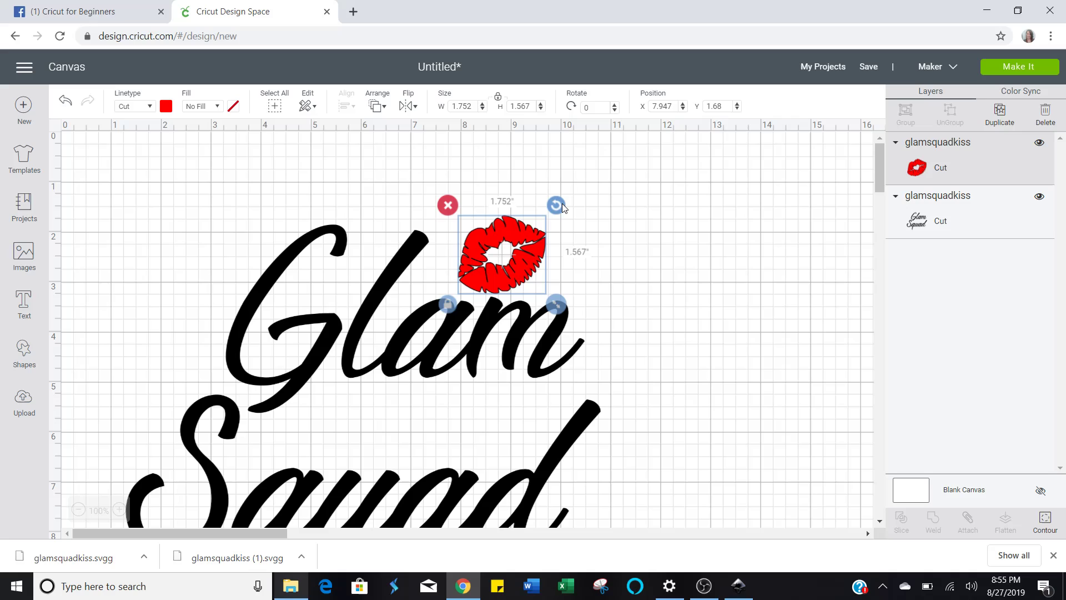
left_click_drag(561, 207, 575, 266)
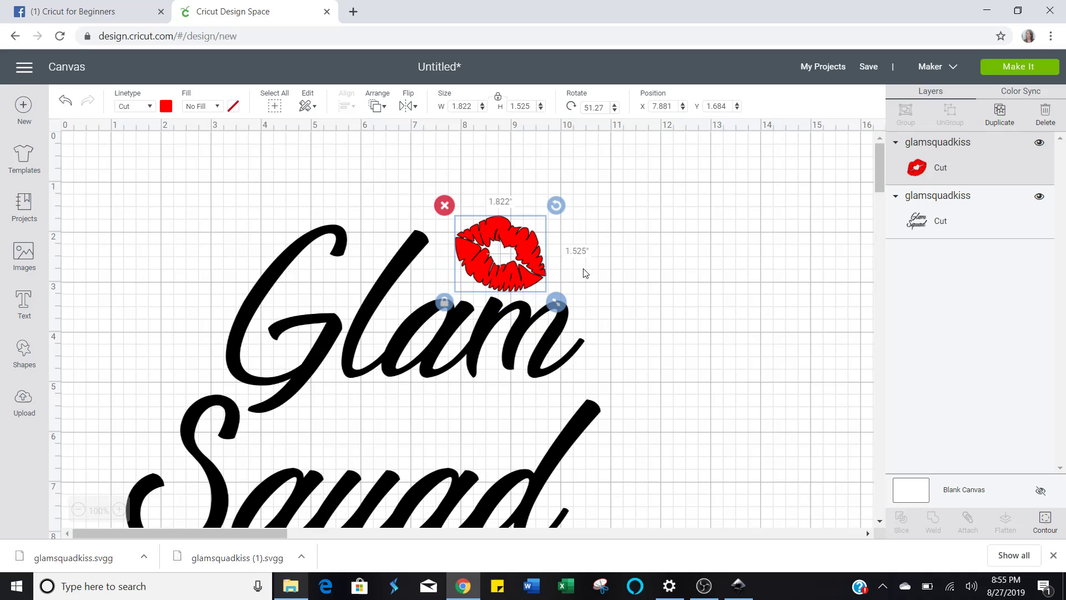
left_click(584, 272)
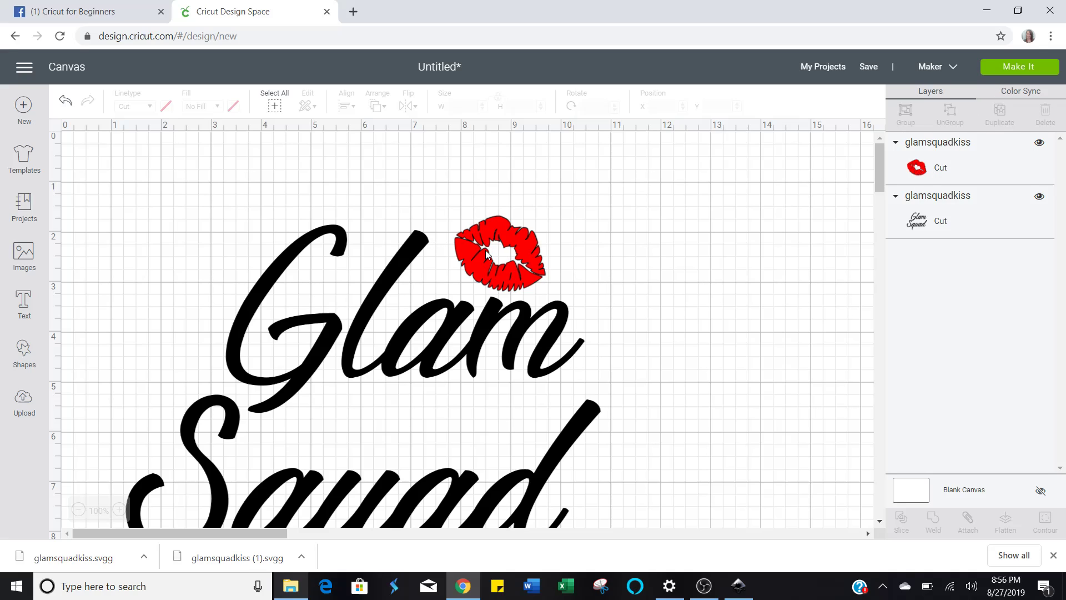
left_click(508, 227)
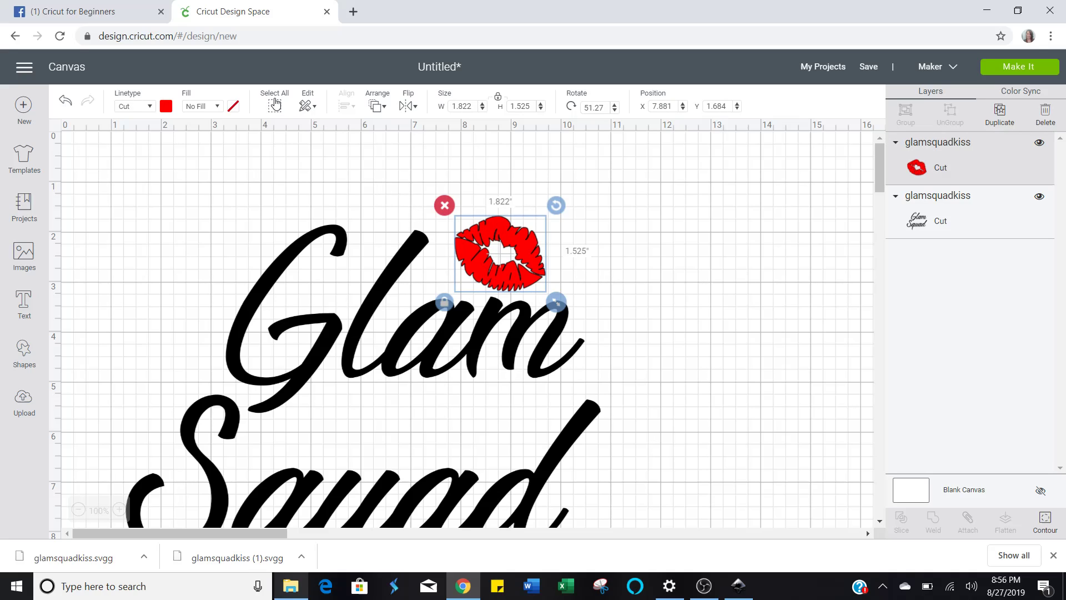
Attach the black lips and Glam Squad text together, preview the mat, and return to the canvas
left_click(290, 258, "shift")
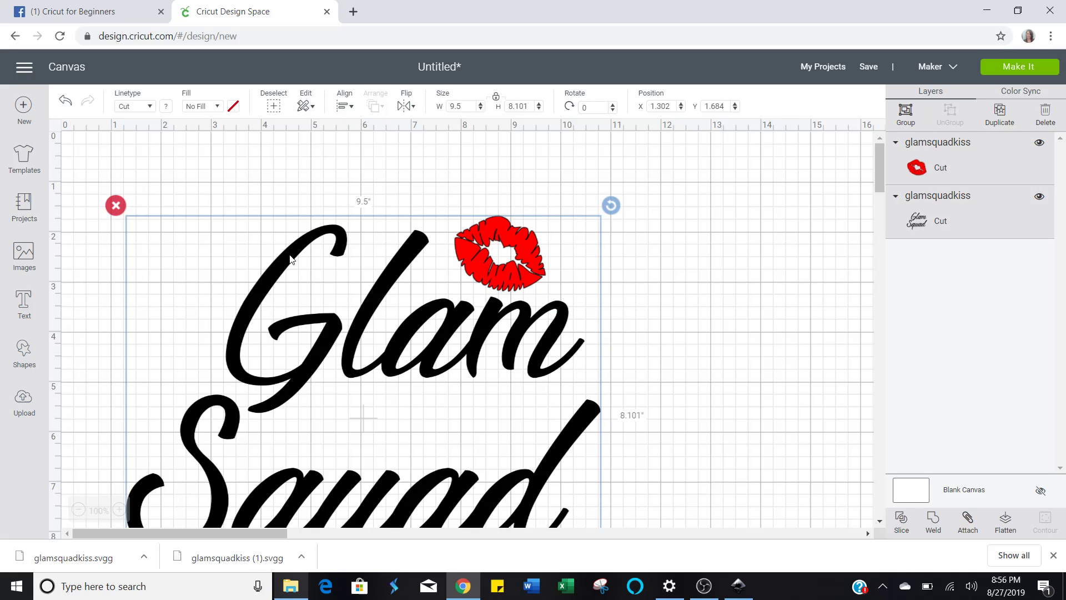
left_click(367, 155)
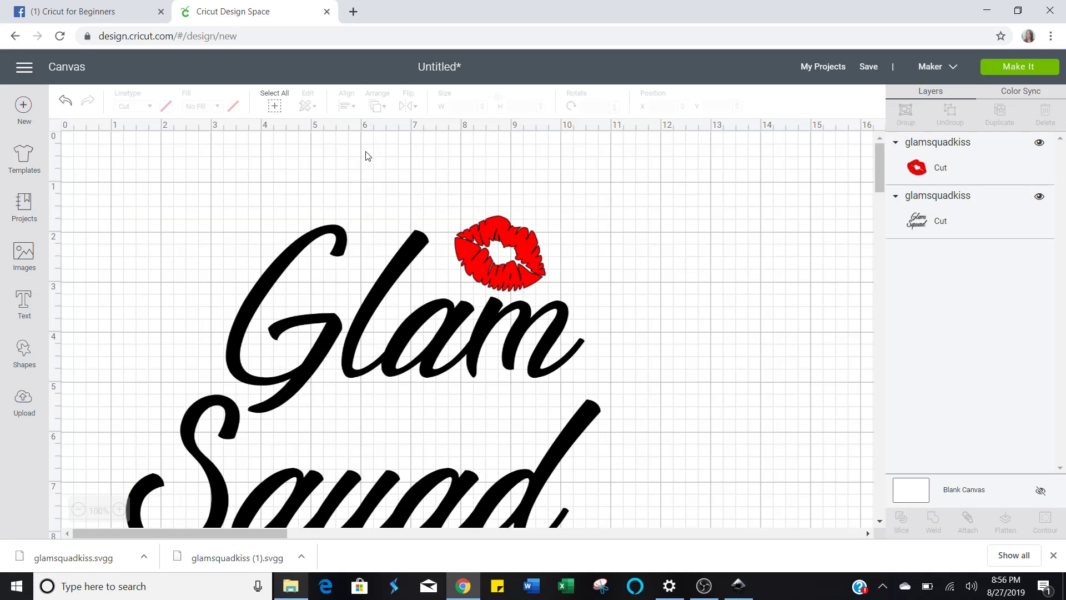
left_click(274, 106)
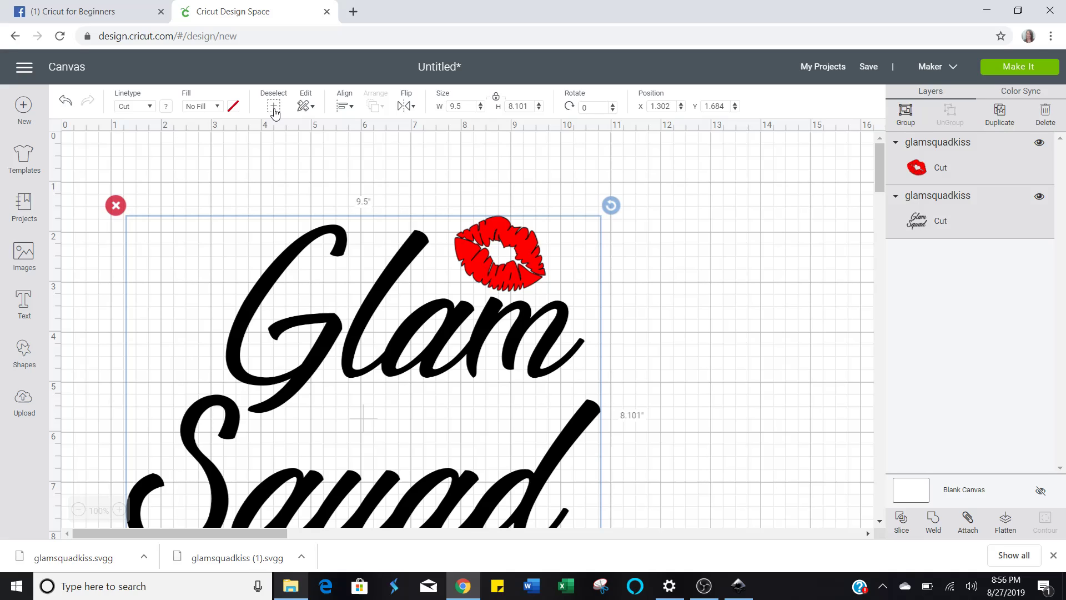
left_click(967, 522)
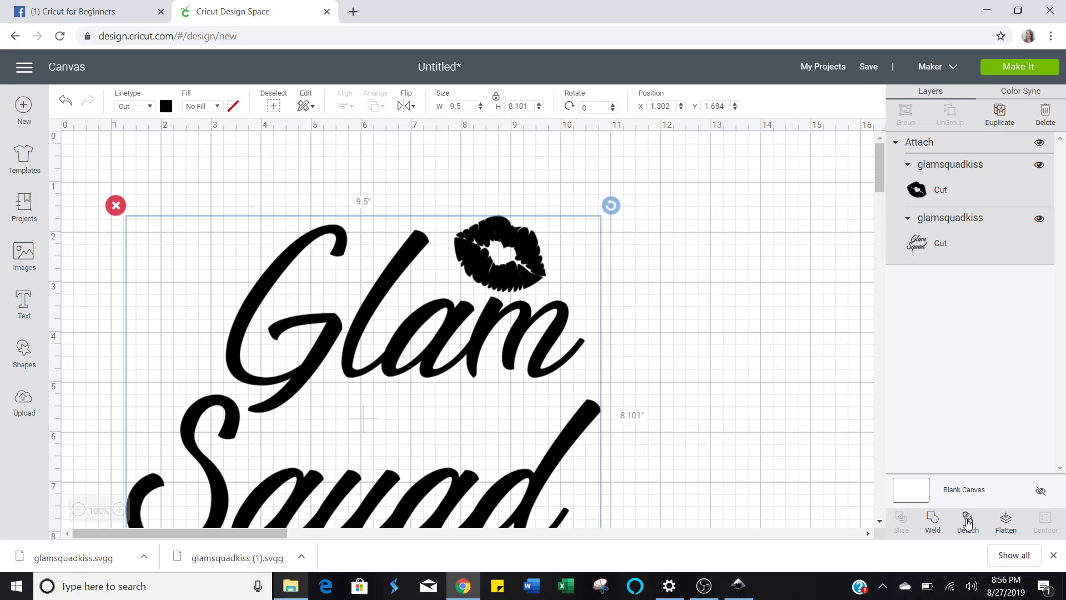
left_click(1016, 68)
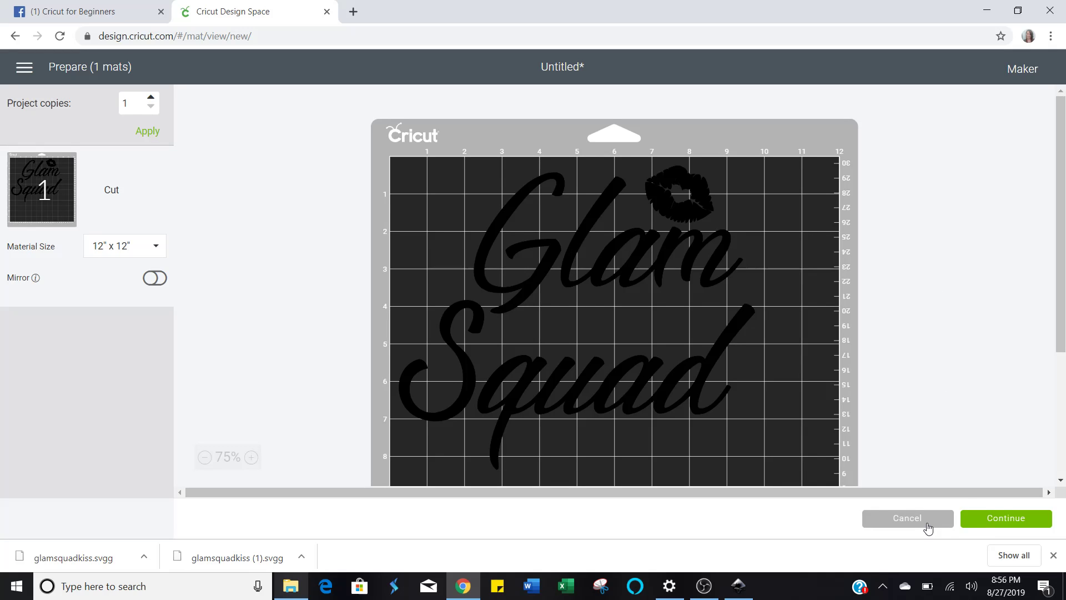
left_click(926, 525)
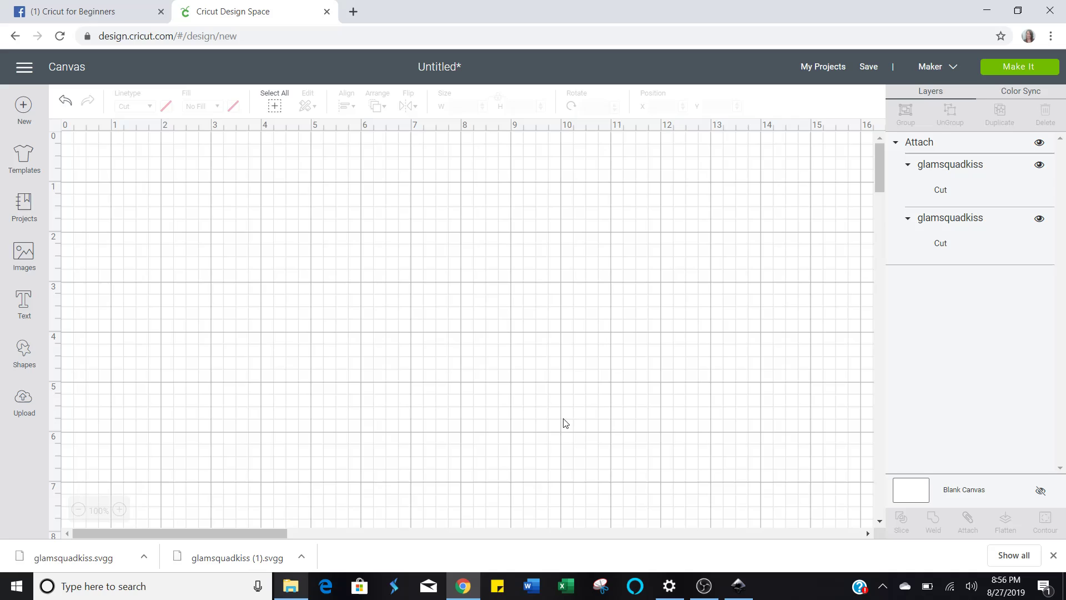
Detach the lips from the Glam Squad text and recolour the lips red
left_click(493, 282)
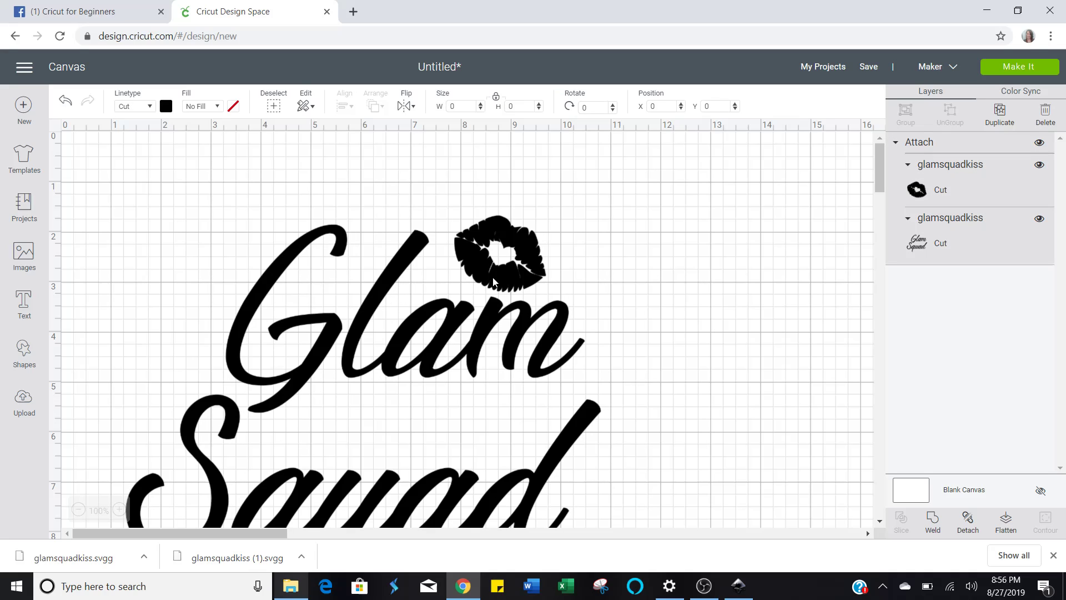
left_click(966, 519)
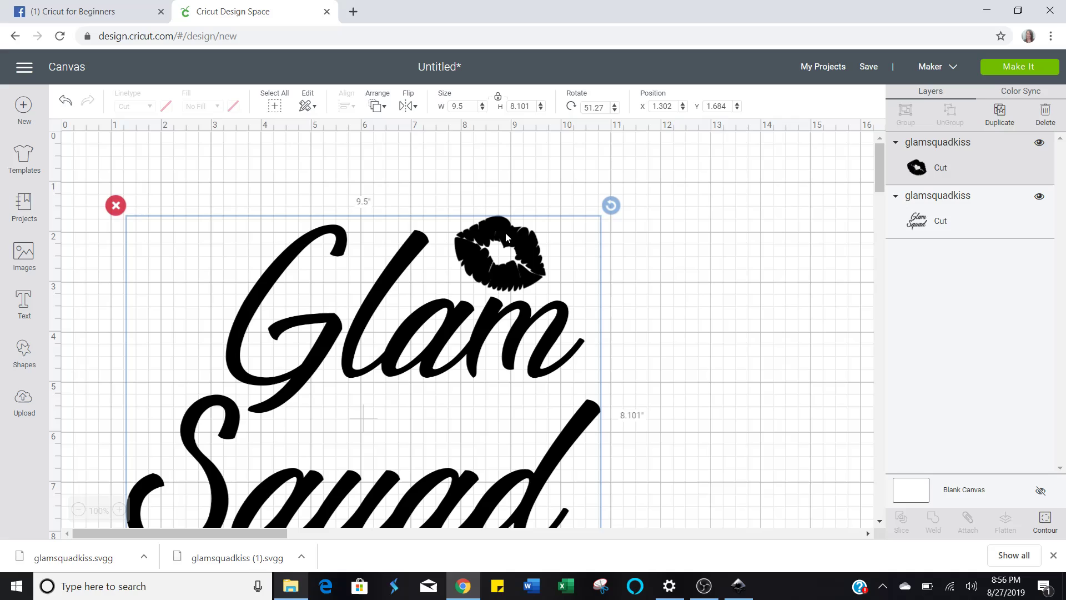
left_click(505, 232)
left_click(165, 105)
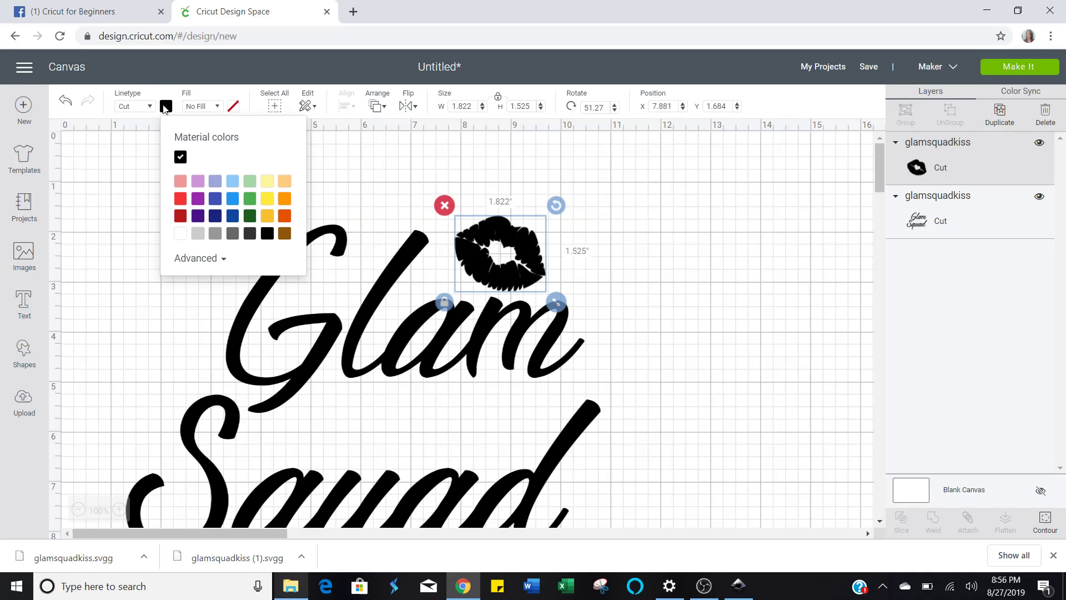
left_click(180, 200)
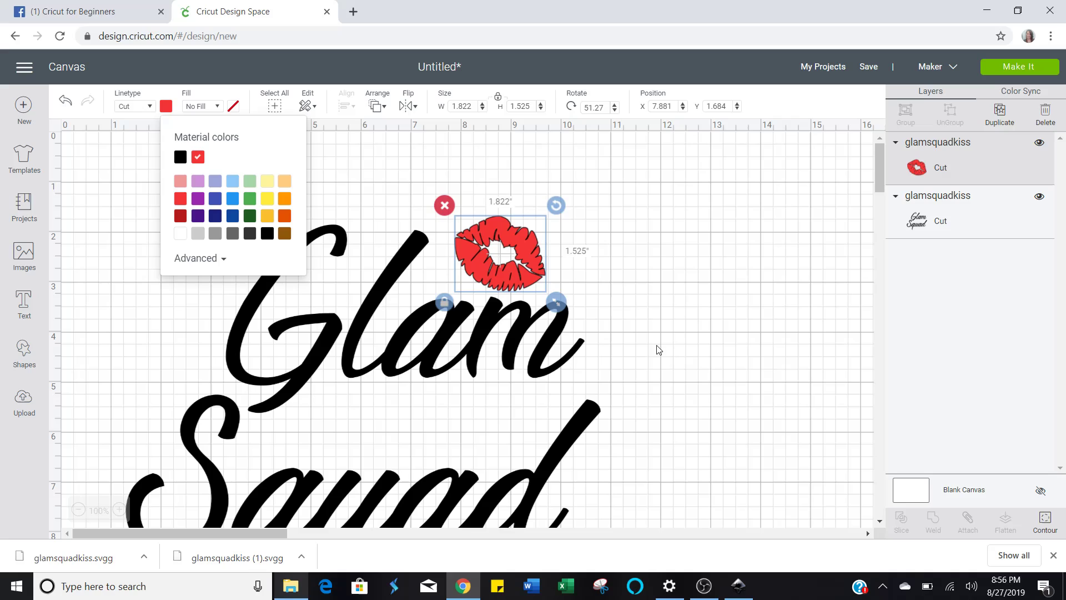
left_click(705, 364)
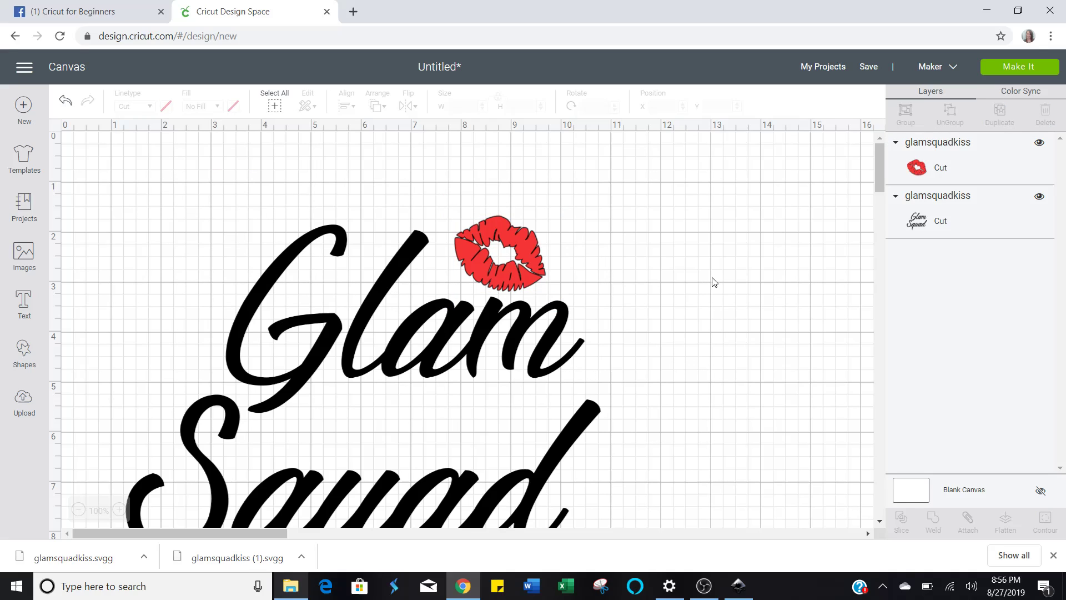
Review the black text and red lips mats, cancel the cut, and return to Facebook's group Files
left_click(1019, 71)
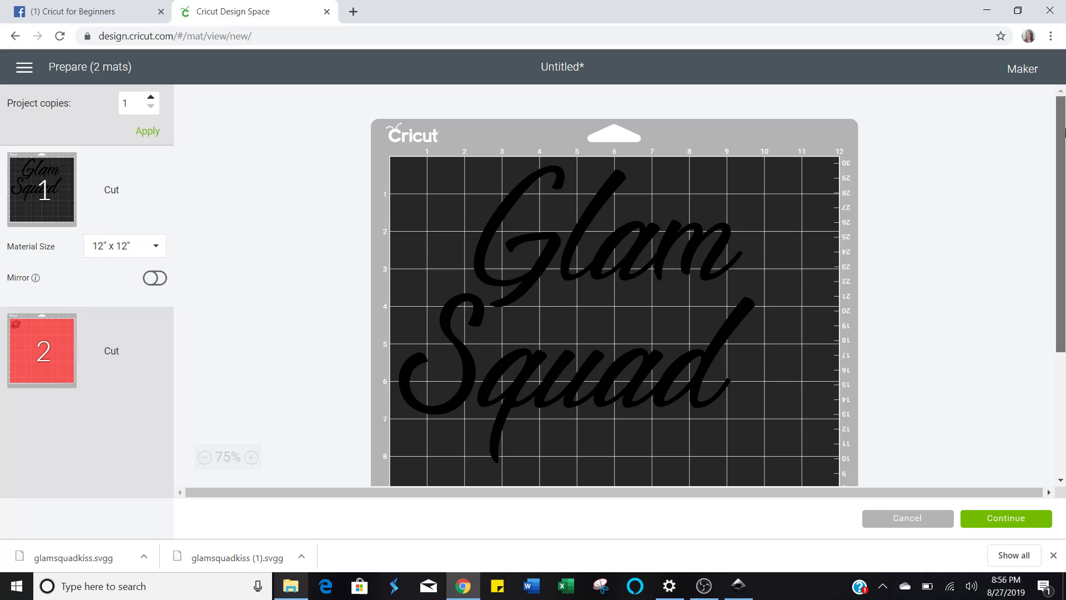
left_click_drag(1061, 136, 1064, 197)
scroll(1064, 197, "up", 2)
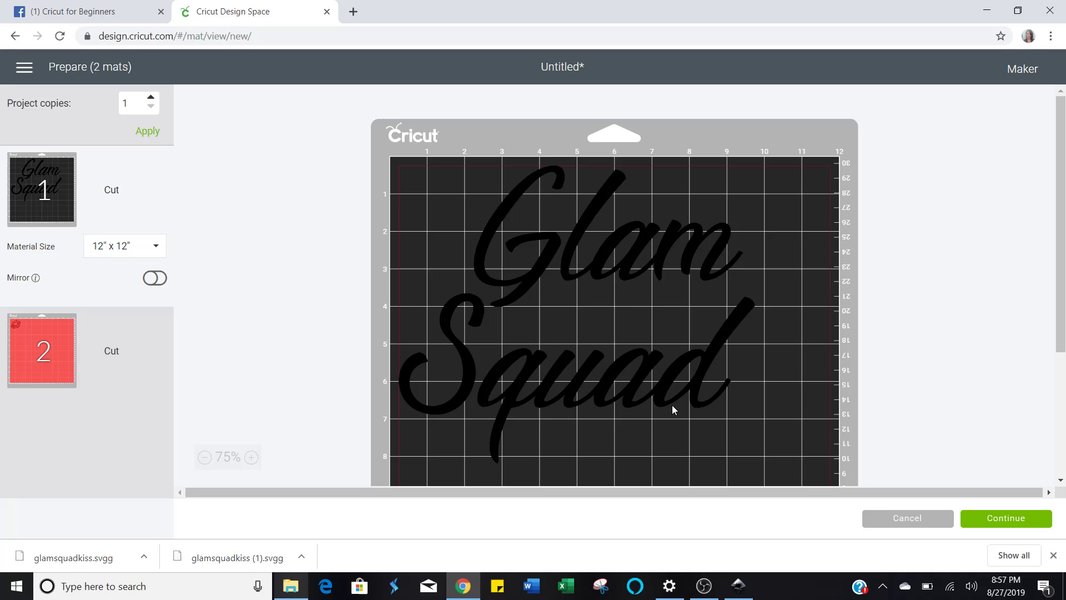
left_click(1006, 519)
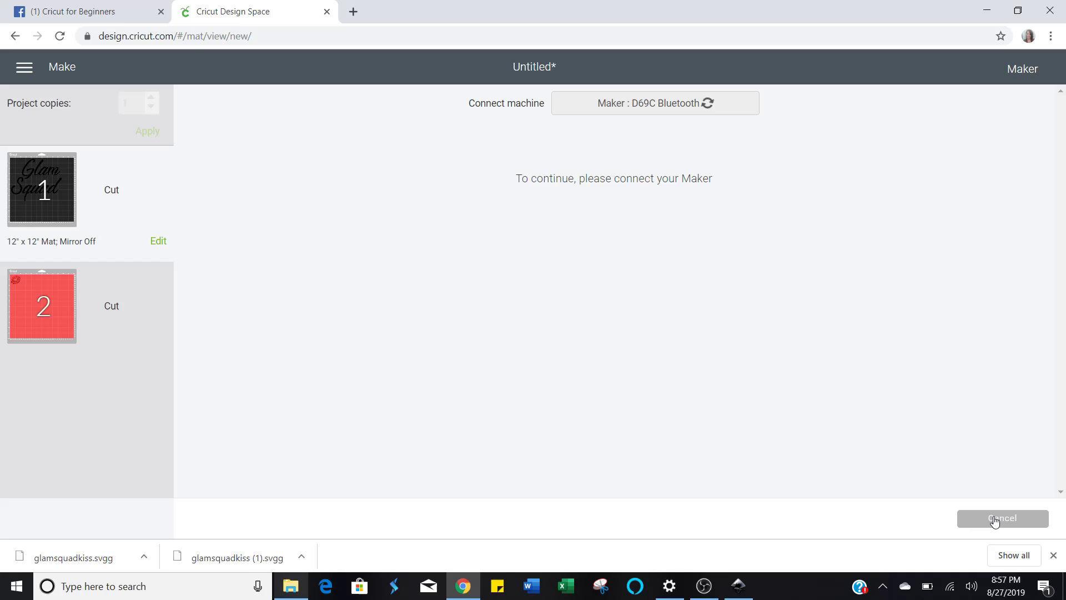
left_click(995, 519)
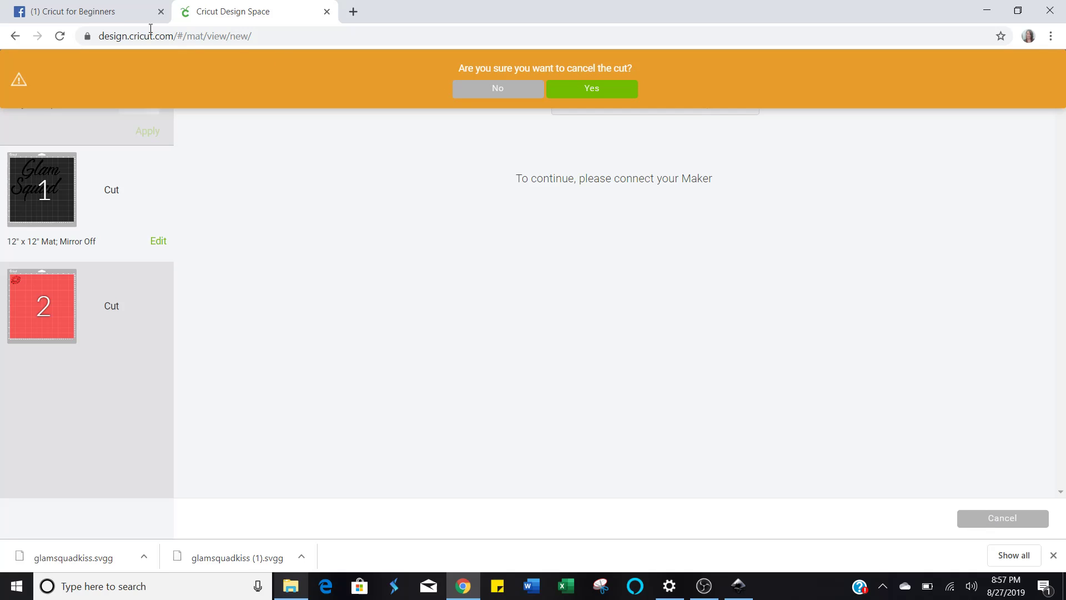
left_click(134, 13)
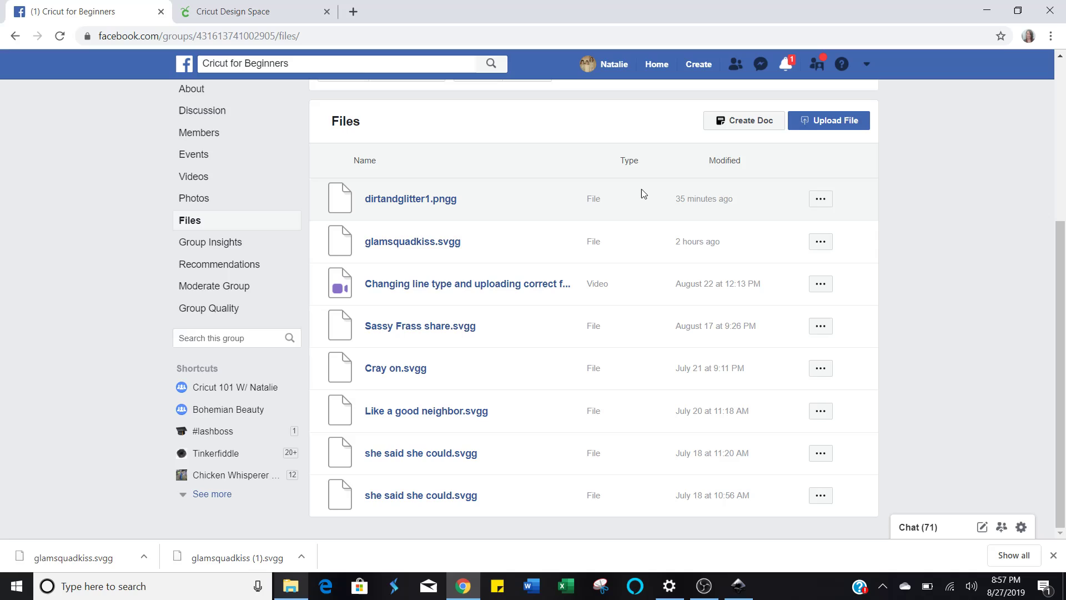
Go to the Facebook home feed using the logo in the page header
left_click(176, 67)
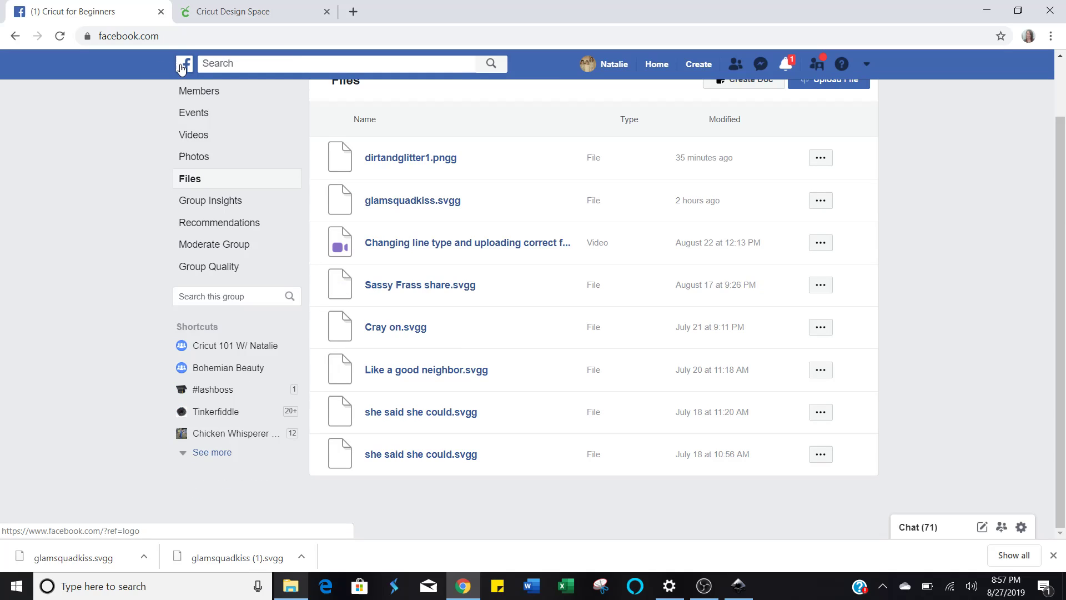